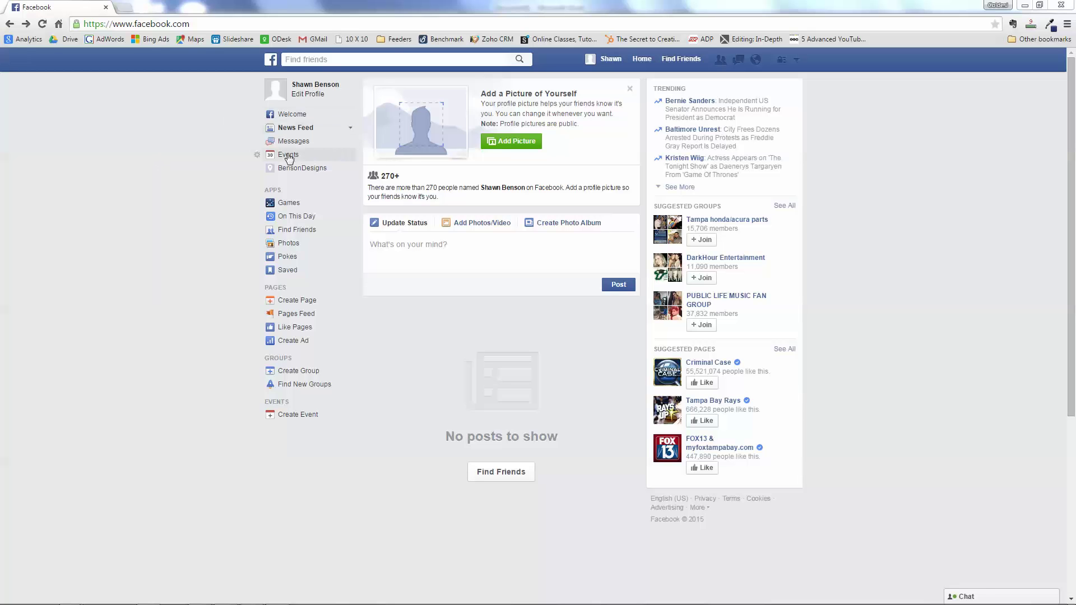
- Start a new Facebook Page and choose the Local Business or Place type
{"action": "left_click", "coordinate": [287, 306]}
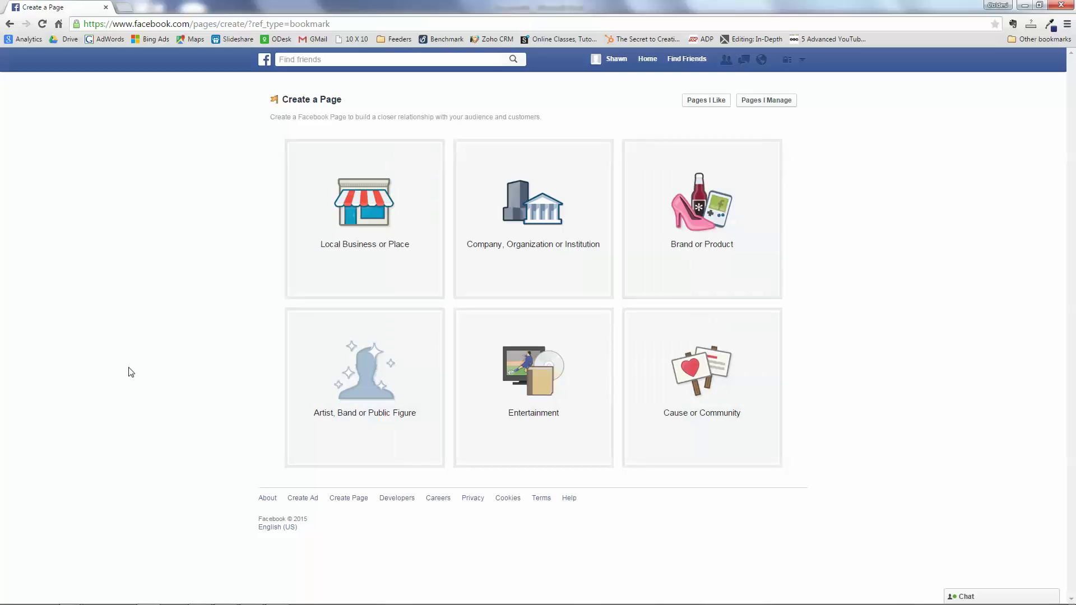
{"action": "left_click", "coordinate": [364, 218]}
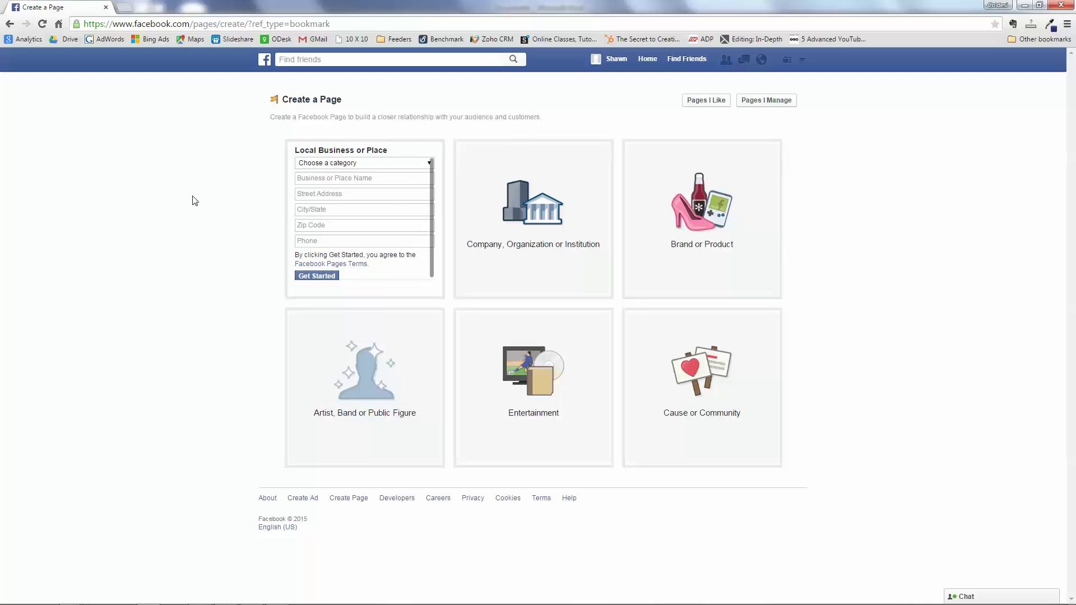
- Set the business category to Shopping/Retail
{"action": "left_click", "coordinate": [400, 165]}
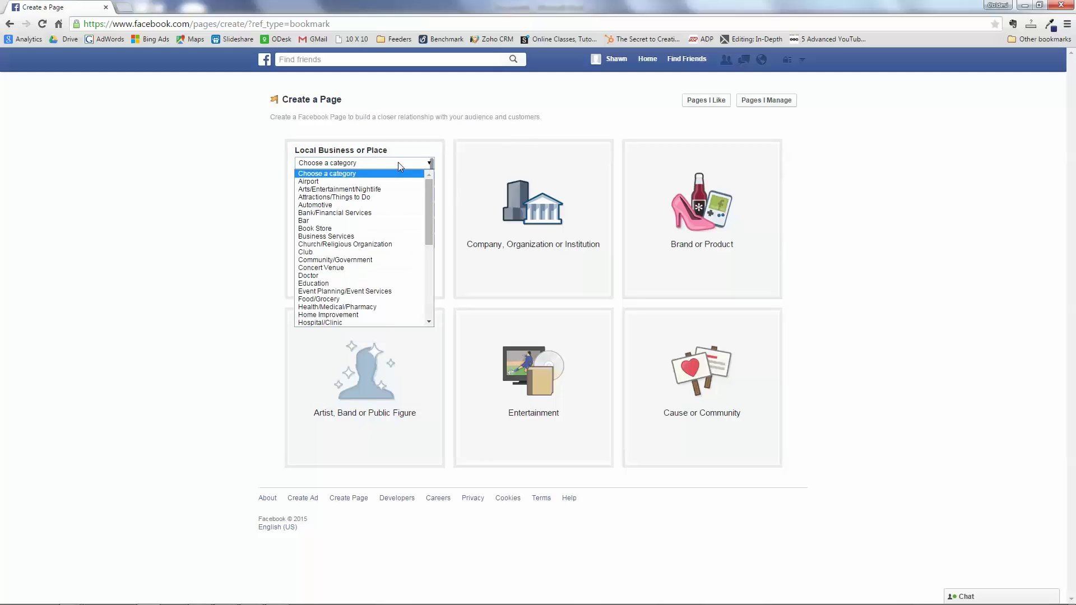
{"action": "left_click_drag", "start_coordinate": [434, 189], "coordinate": [440, 257]}
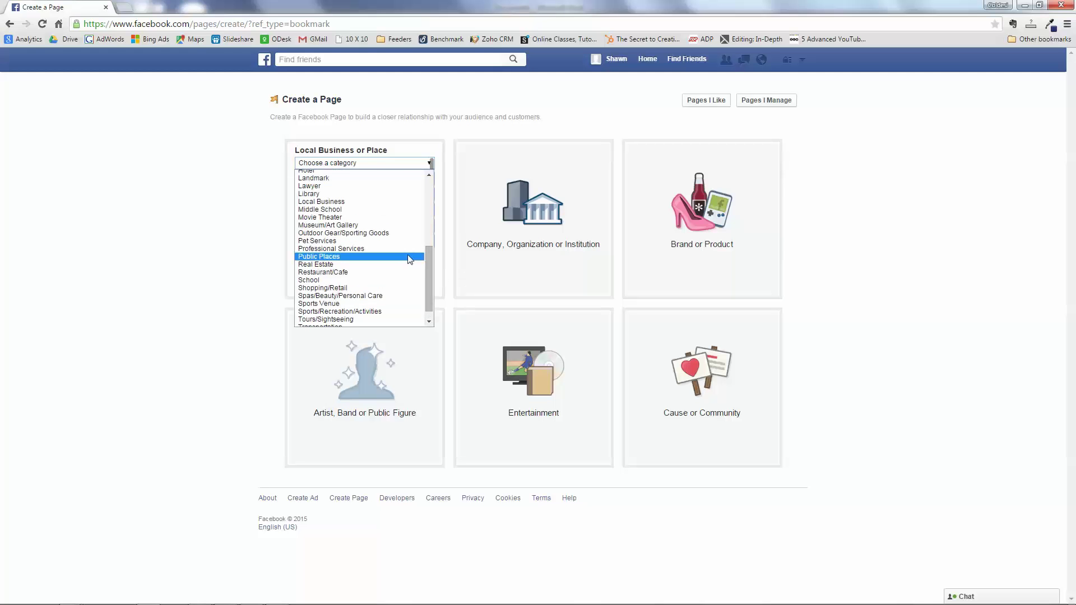
{"action": "left_click", "coordinate": [310, 289]}
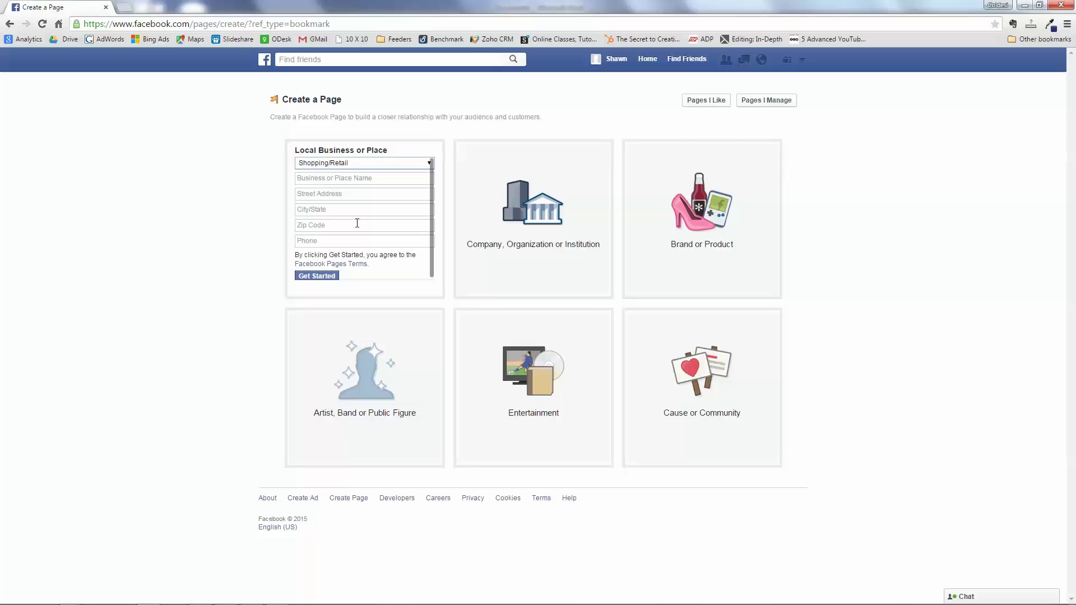
- Enter the name Benson Designs and the business phone number, then submit with Get Started
{"action": "left_click", "coordinate": [356, 178]}
{"action": "type", "text": "B"}
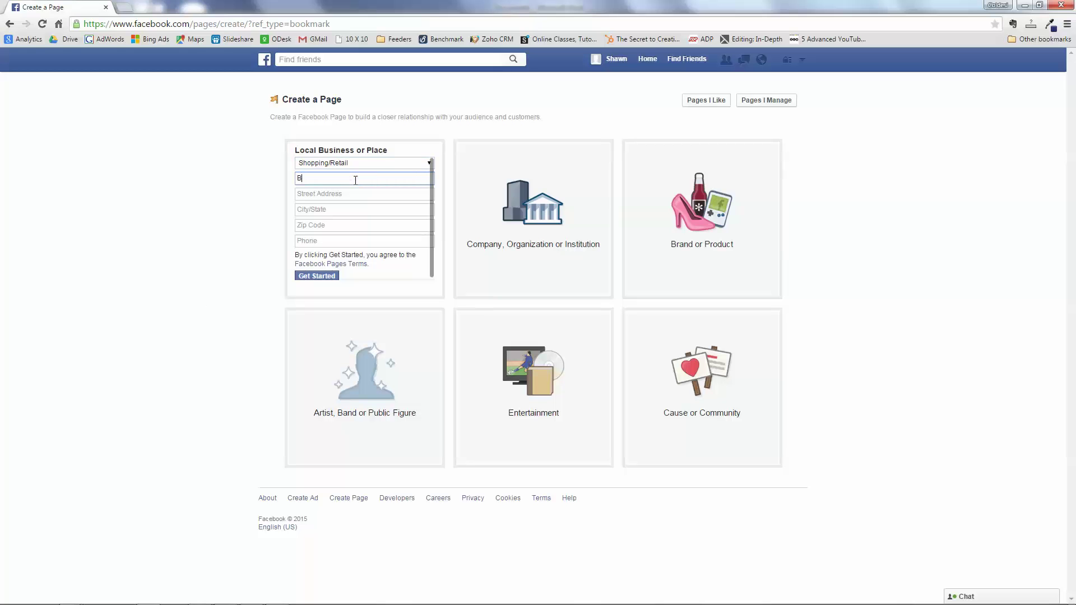
{"action": "type", "text": "enson Desin"}
{"action": "type", "text": "ns"}
{"action": "left_click", "coordinate": [350, 240]}
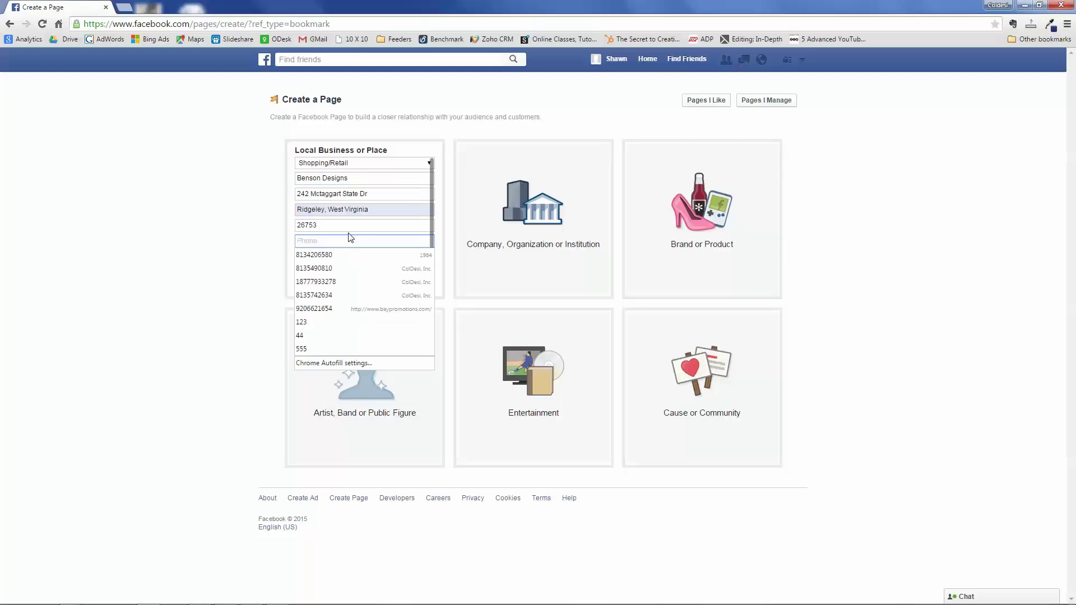
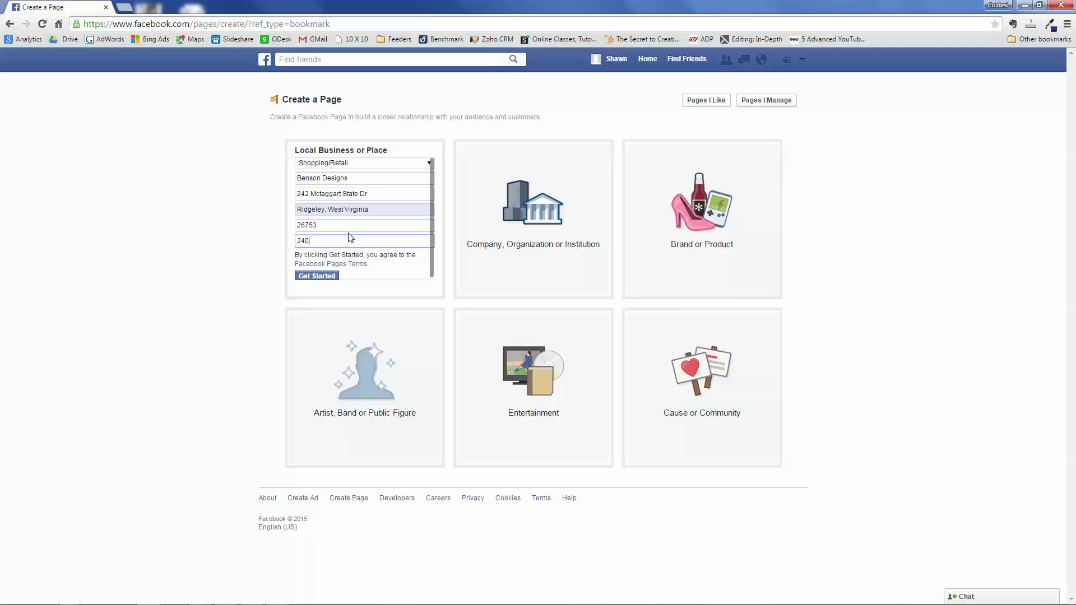
{"action": "left_click", "coordinate": [175, 255]}
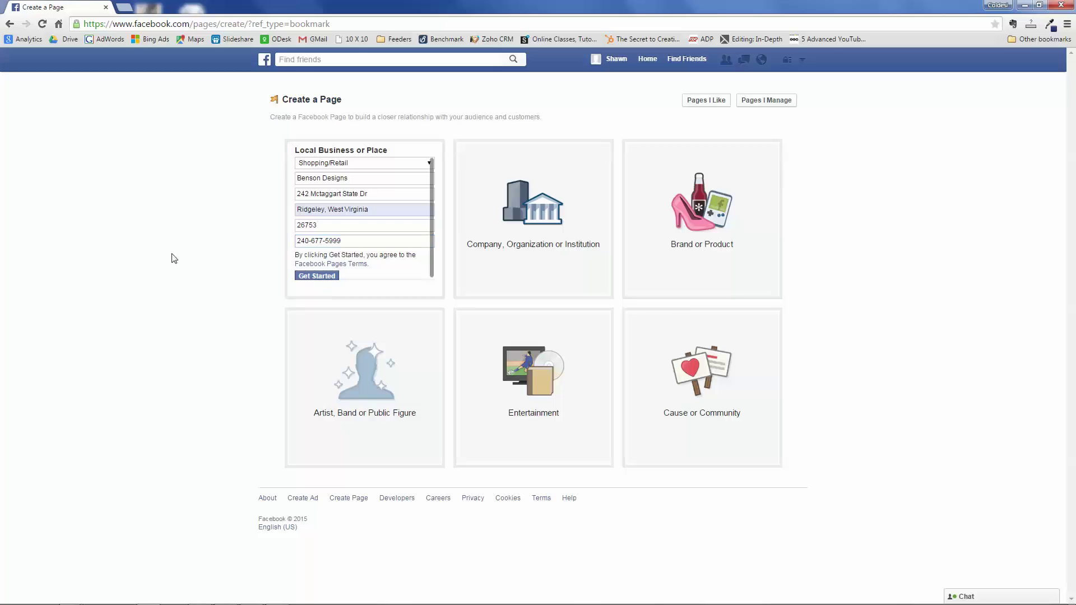
{"action": "left_click", "coordinate": [317, 276]}
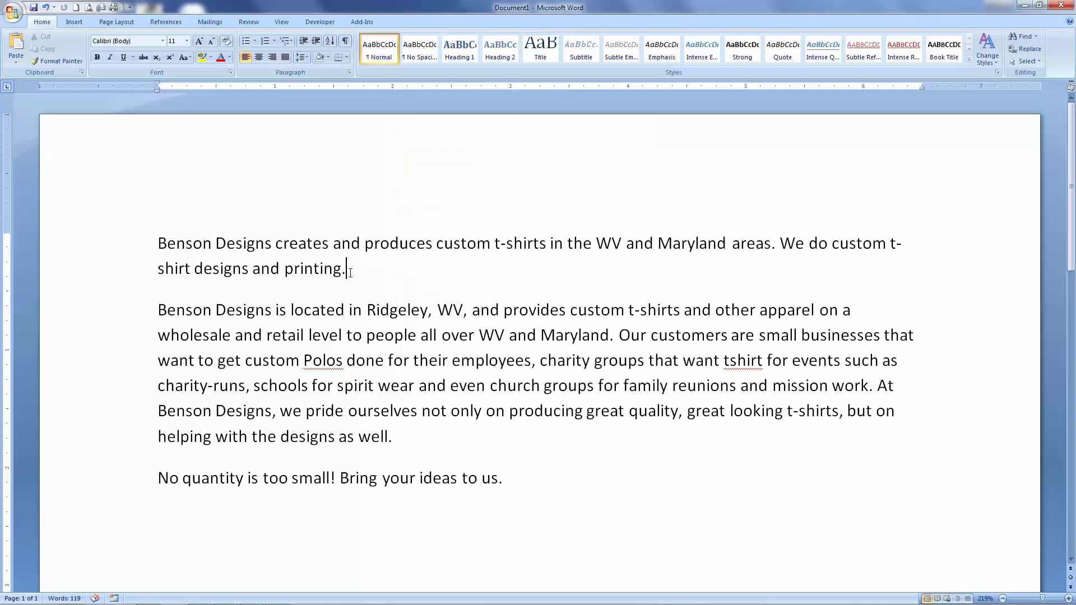
- Paste the short t-shirt description copied from Word into the About box
{"action": "left_click_drag", "start_coordinate": [351, 269], "coordinate": [147, 230]}
{"action": "key", "text": "ctrl+c"}
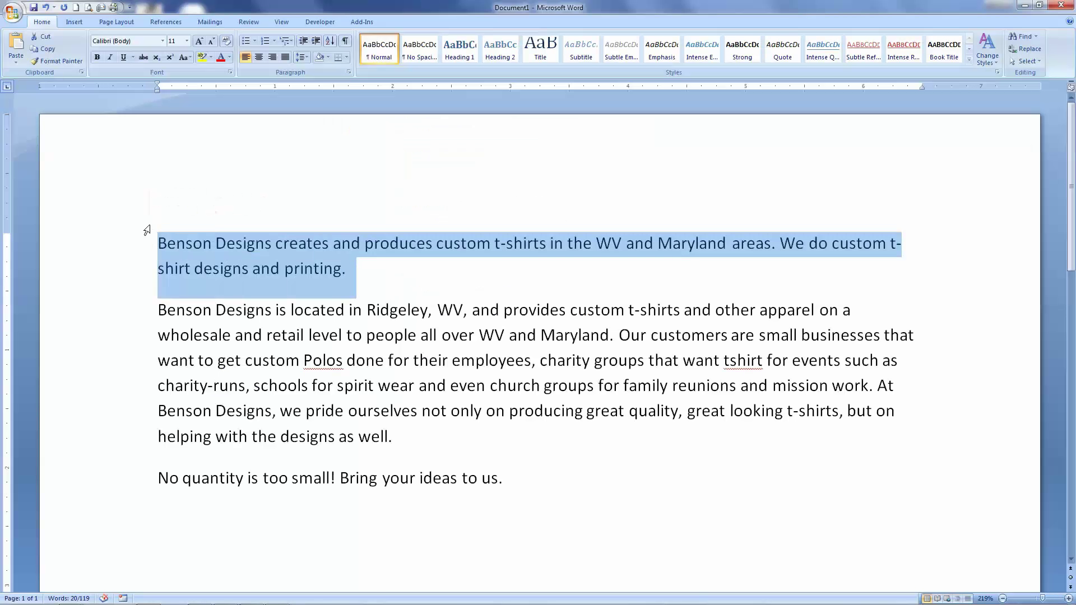
{"action": "key", "text": "alt+Tab"}
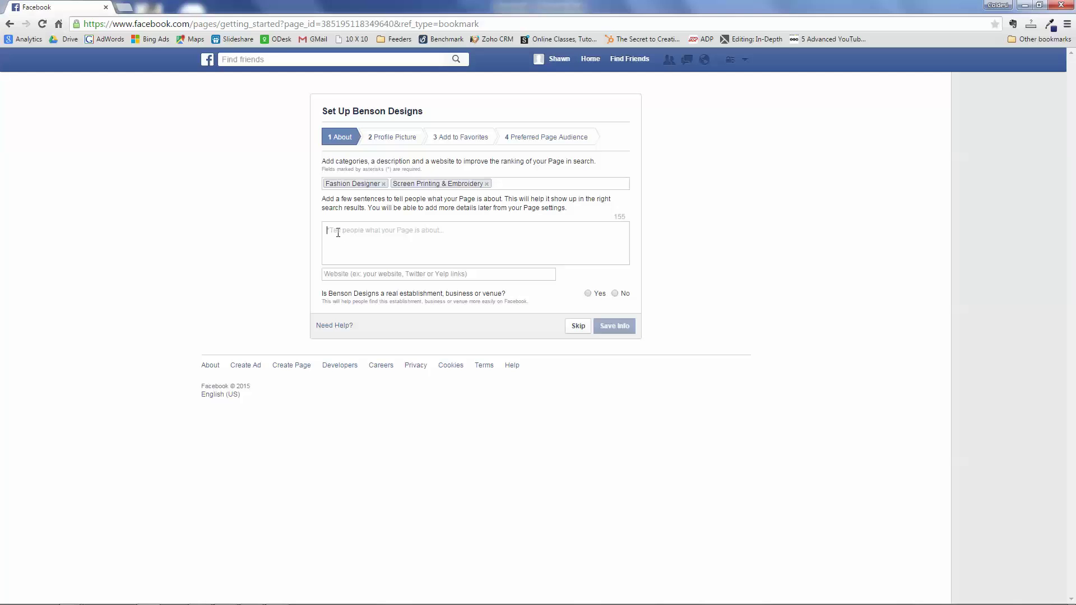
{"action": "key", "text": "ctrl+v"}
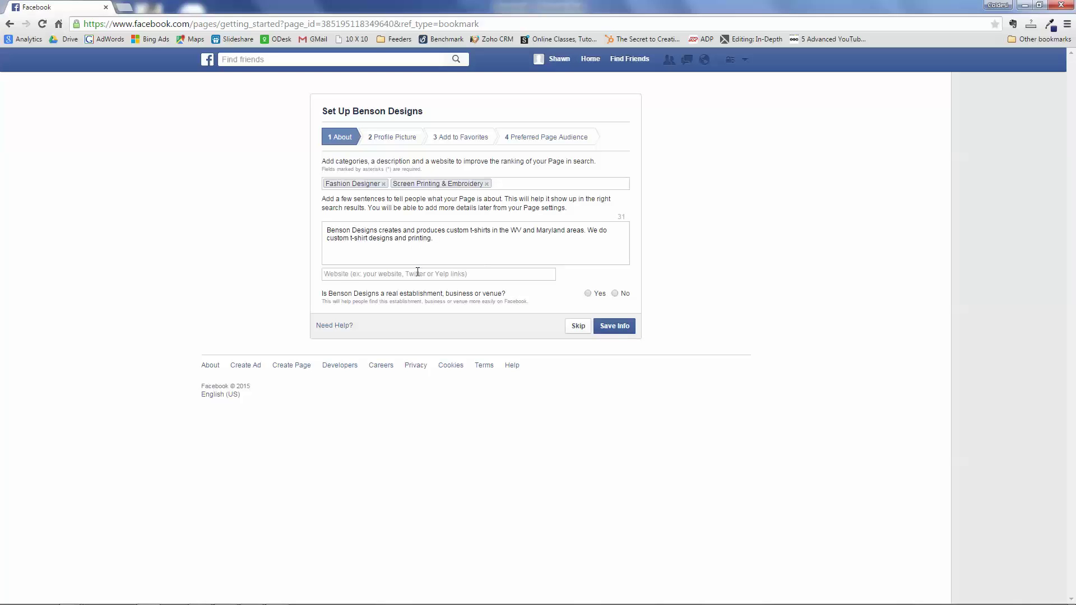
{"action": "left_click", "coordinate": [422, 273]}
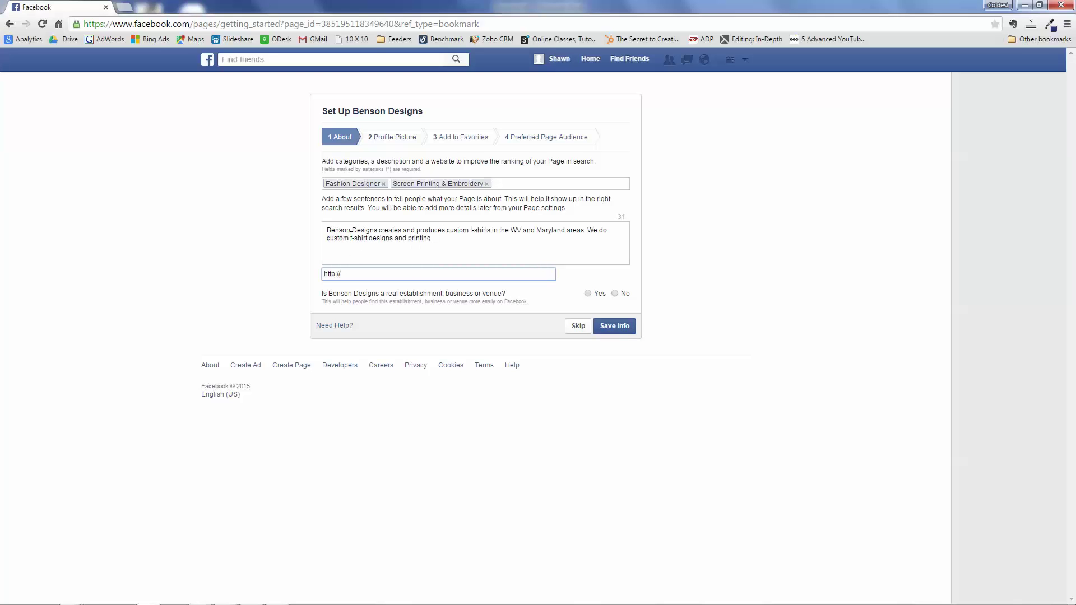
{"action": "type", "text": "www.thebesno"}
{"action": "key", "text": "BackSpace"}
{"action": "key", "text": "BackSpace"}
{"action": "type", "text": "nsondesigns.com"}
{"action": "left_click", "coordinate": [589, 294]}
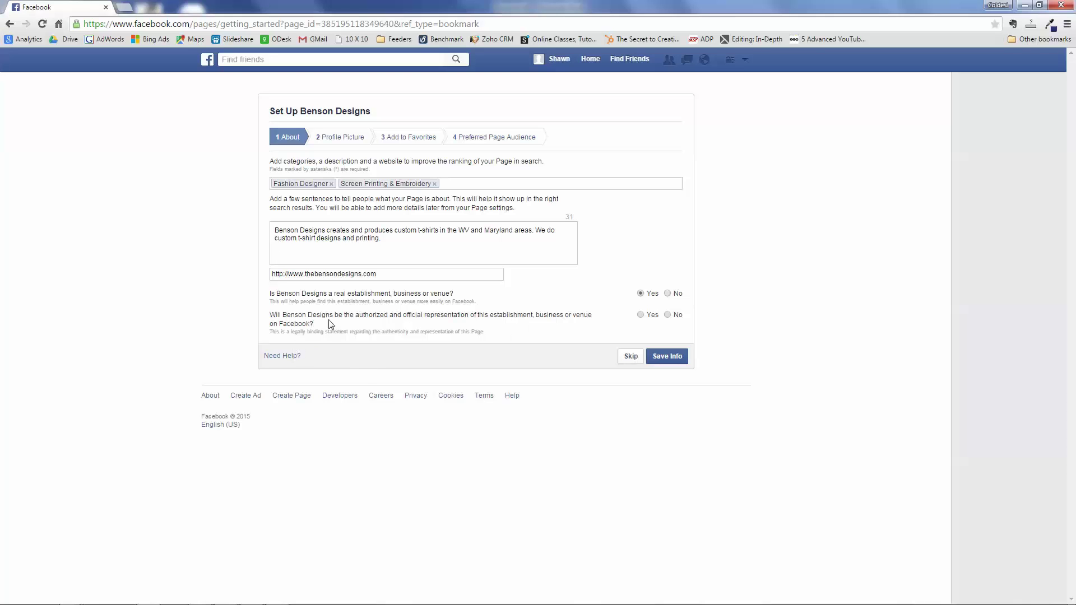
{"action": "left_click", "coordinate": [642, 316]}
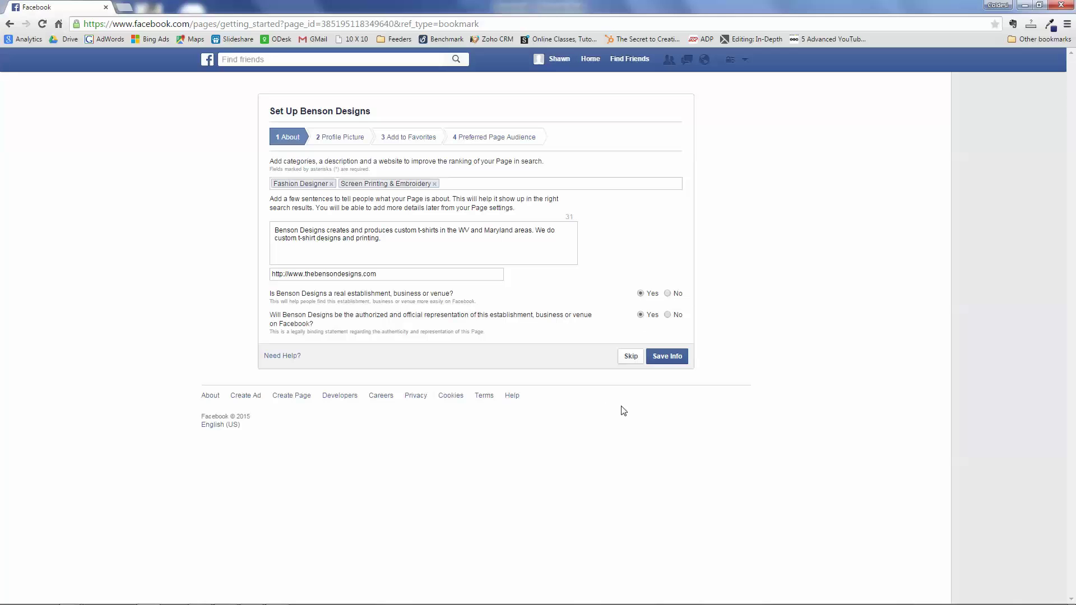
{"action": "left_click", "coordinate": [675, 357]}
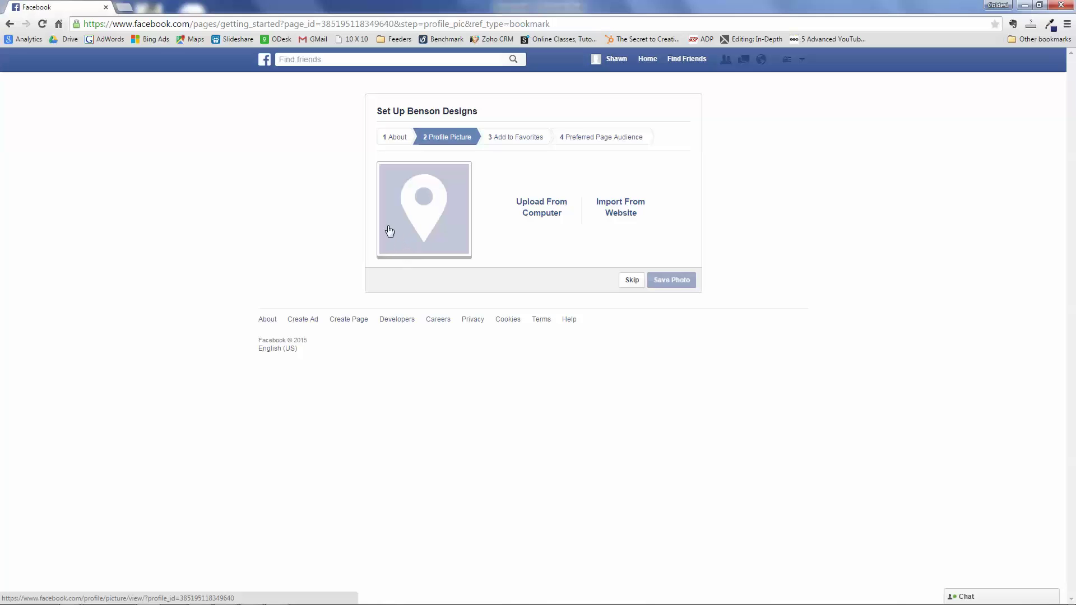
- Upload Benson Profile from the Desktop as the profile picture and continue
{"action": "left_click", "coordinate": [538, 213]}
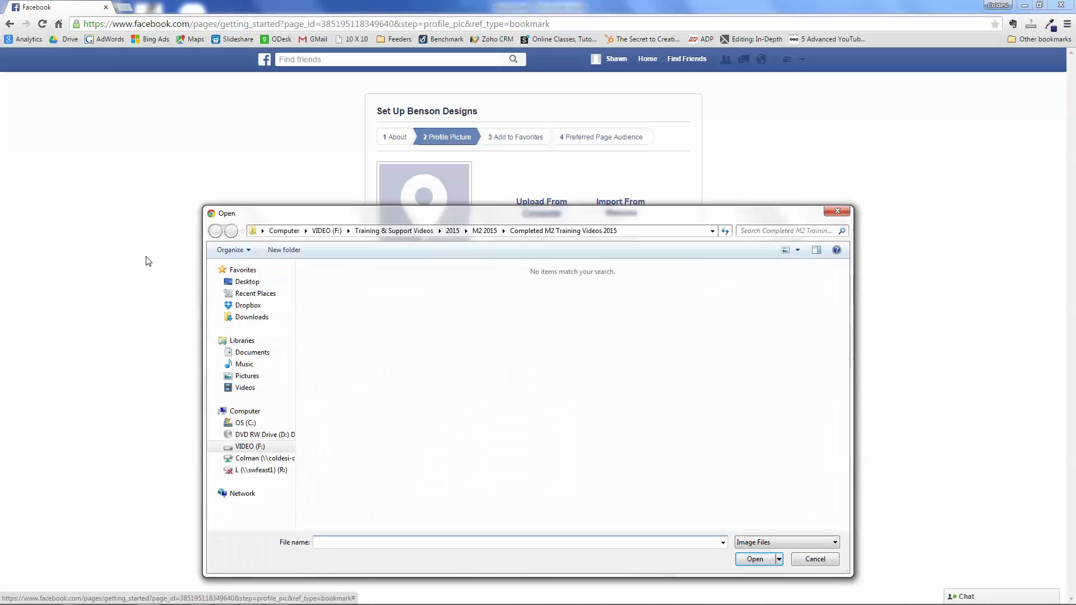
{"action": "left_click", "coordinate": [256, 286]}
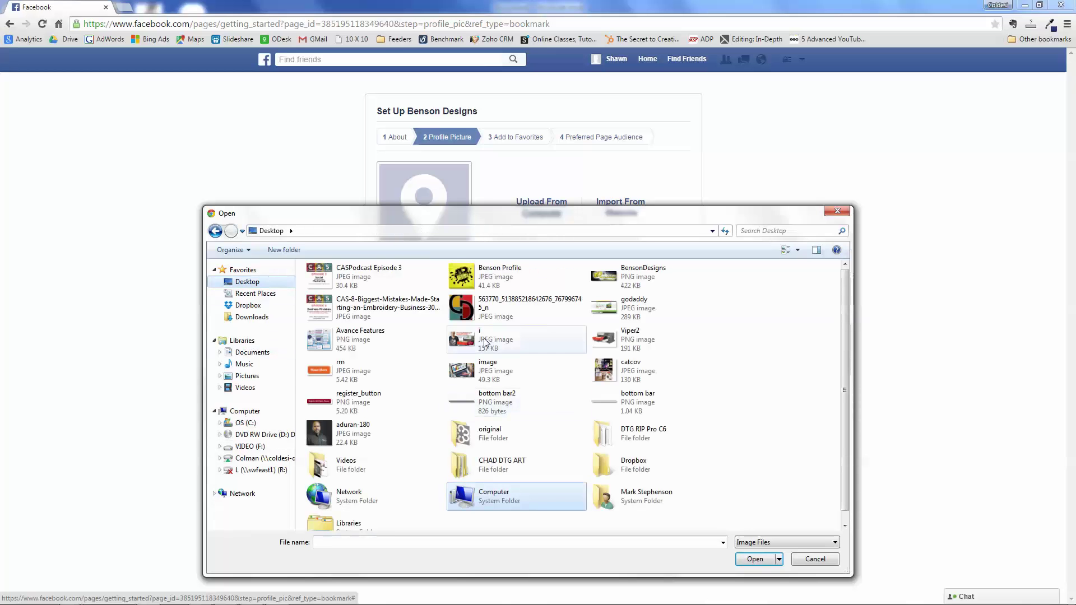
{"action": "left_click", "coordinate": [483, 279]}
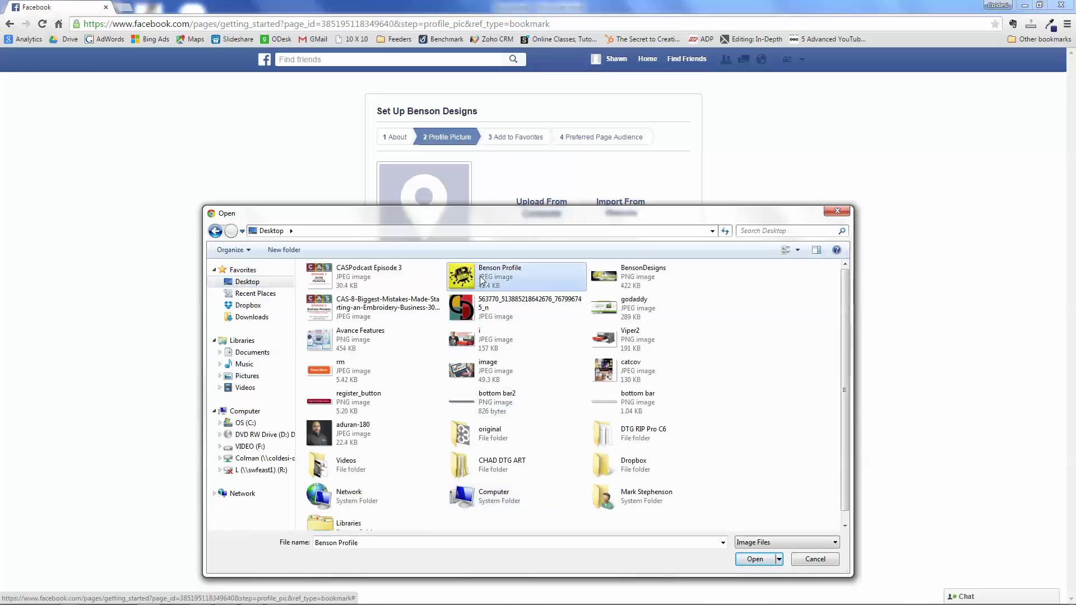
{"action": "left_click", "coordinate": [752, 559]}
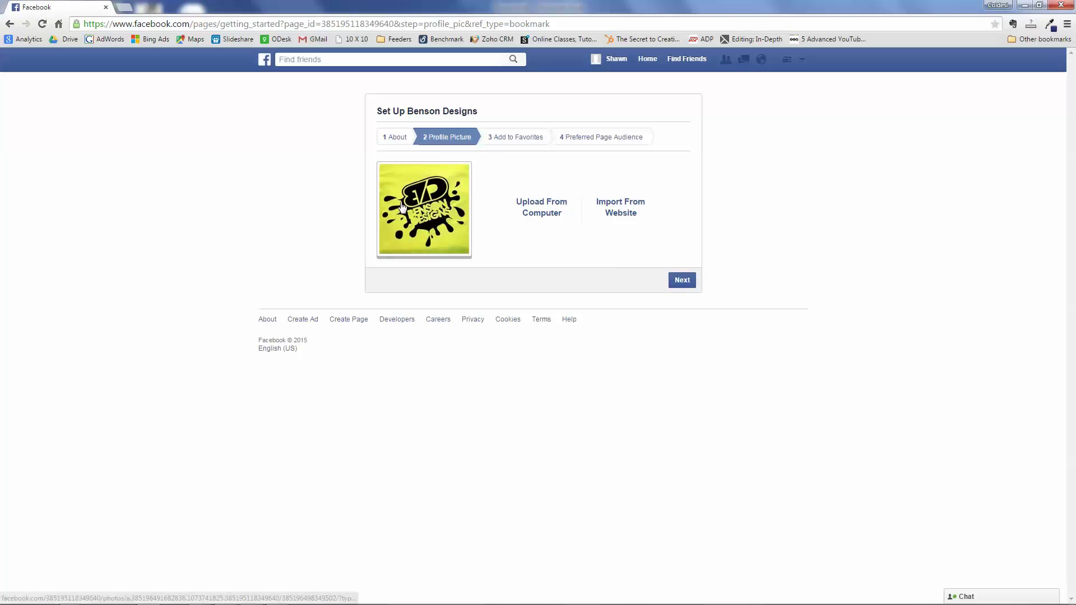
{"action": "left_click", "coordinate": [682, 280]}
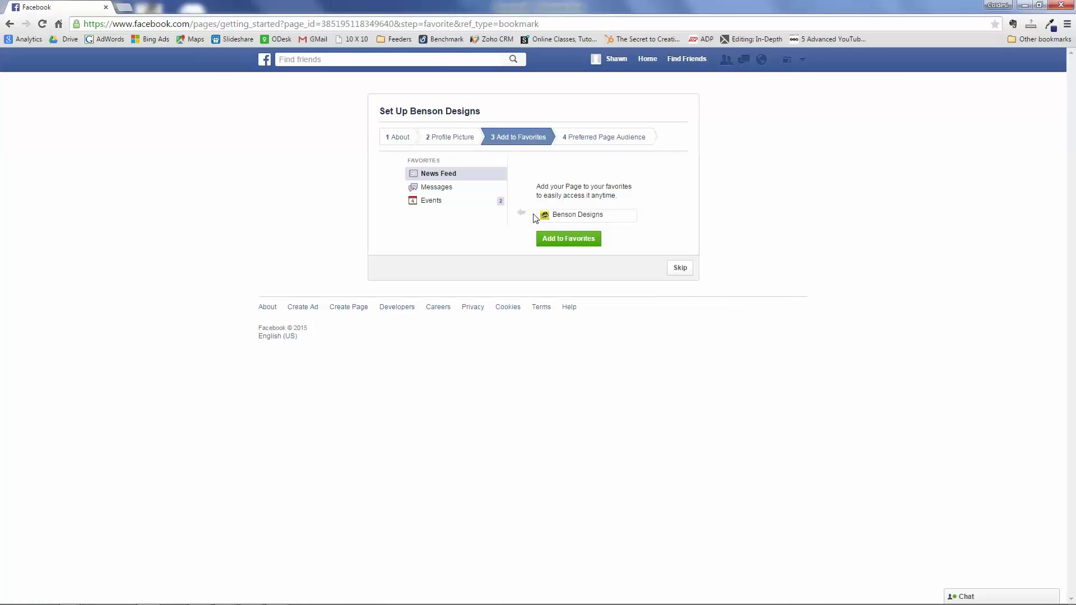
- Add Benson Designs to favorites and skip the Preferred Page Audience step
{"action": "left_click", "coordinate": [565, 240]}
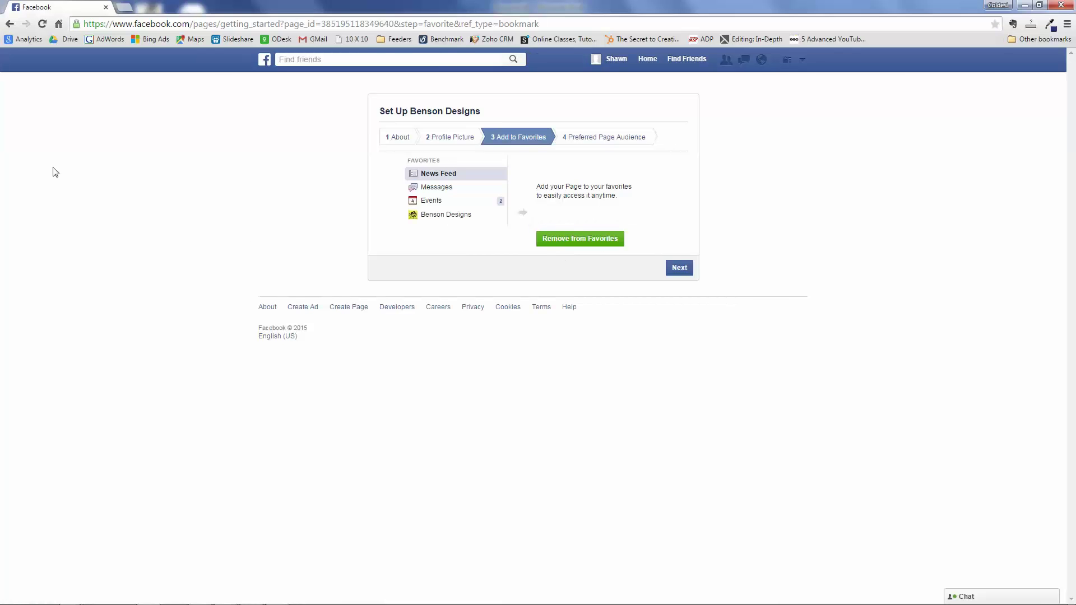
{"action": "left_click", "coordinate": [678, 268]}
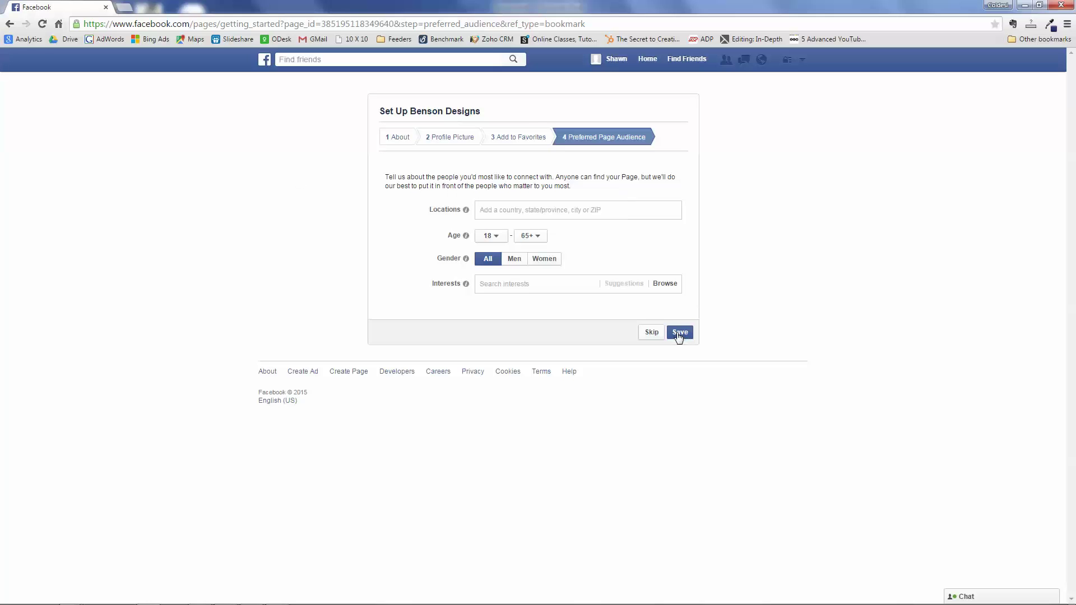
{"action": "left_click", "coordinate": [652, 333]}
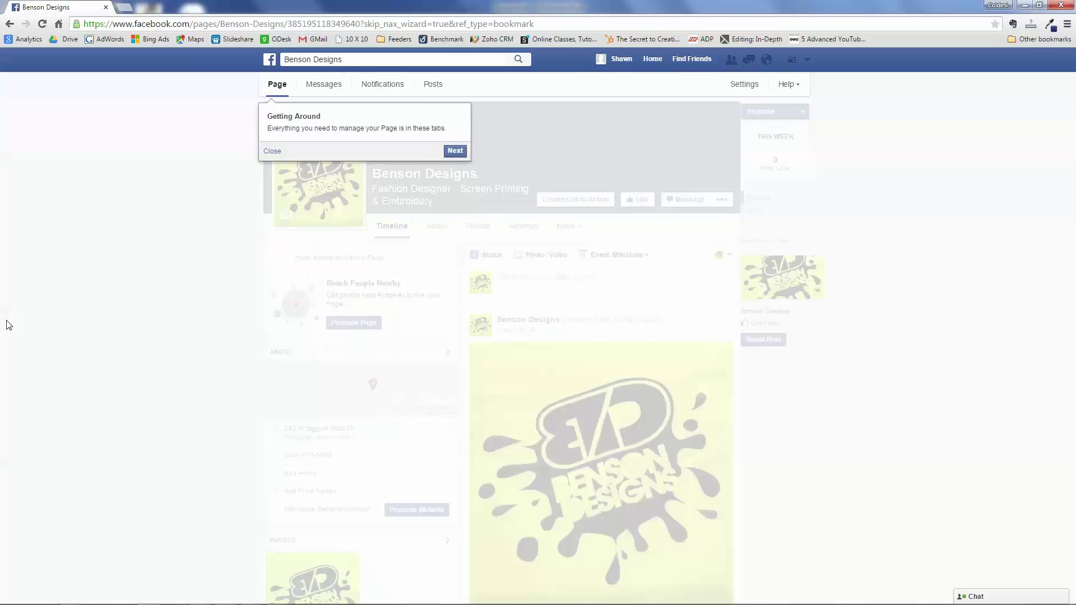
- Upload BensonDesigns.png as the cover photo, then open a new tab to Facebook page sizes
{"action": "left_click", "coordinate": [272, 152]}
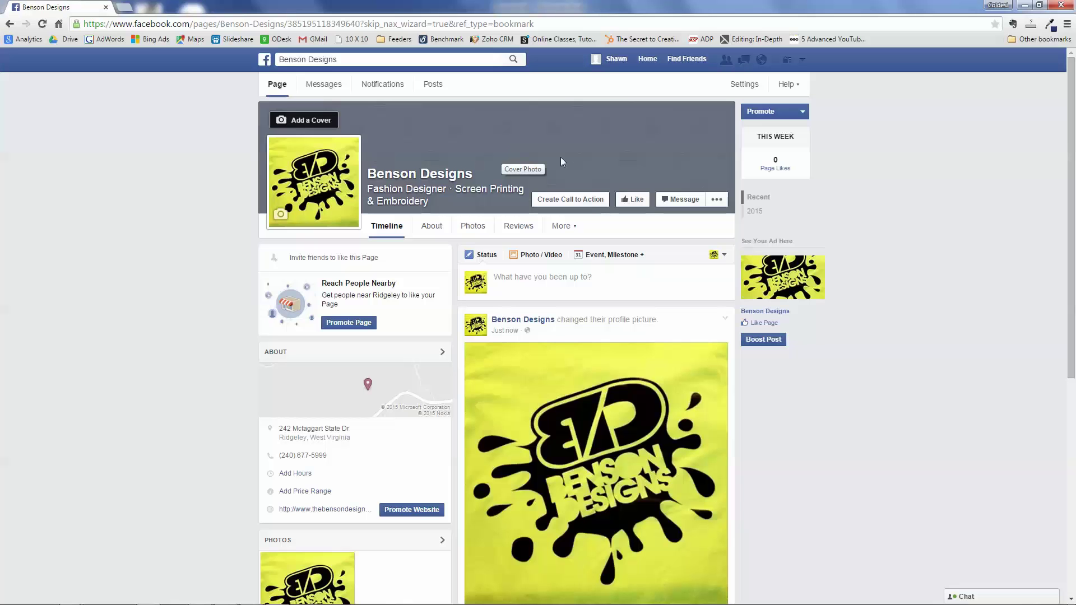
{"action": "left_click", "coordinate": [300, 120]}
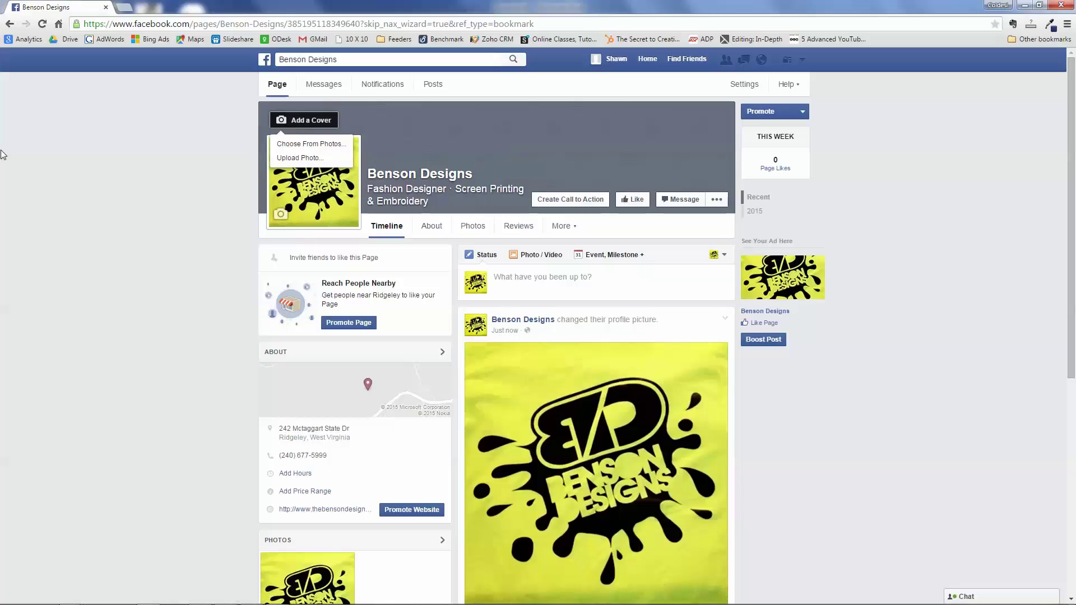
{"action": "left_click", "coordinate": [309, 144]}
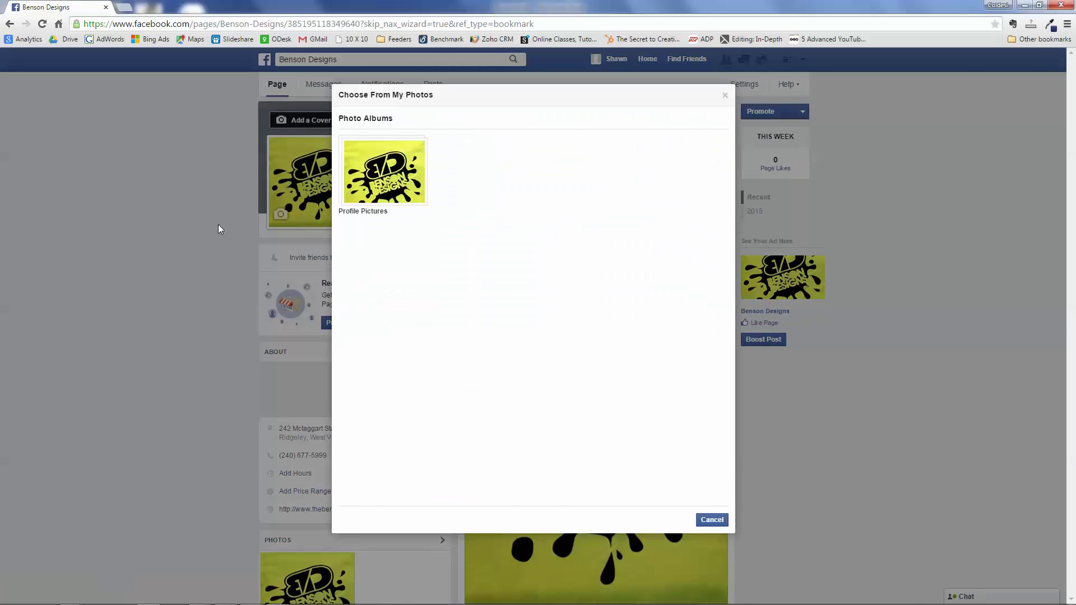
{"action": "left_click", "coordinate": [723, 520]}
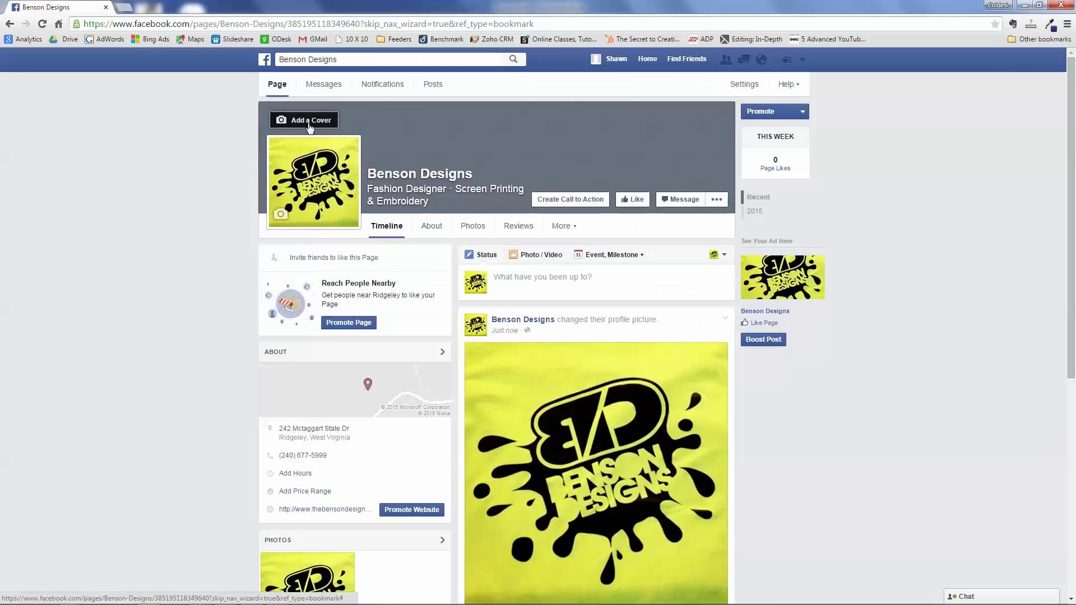
{"action": "left_click", "coordinate": [309, 125]}
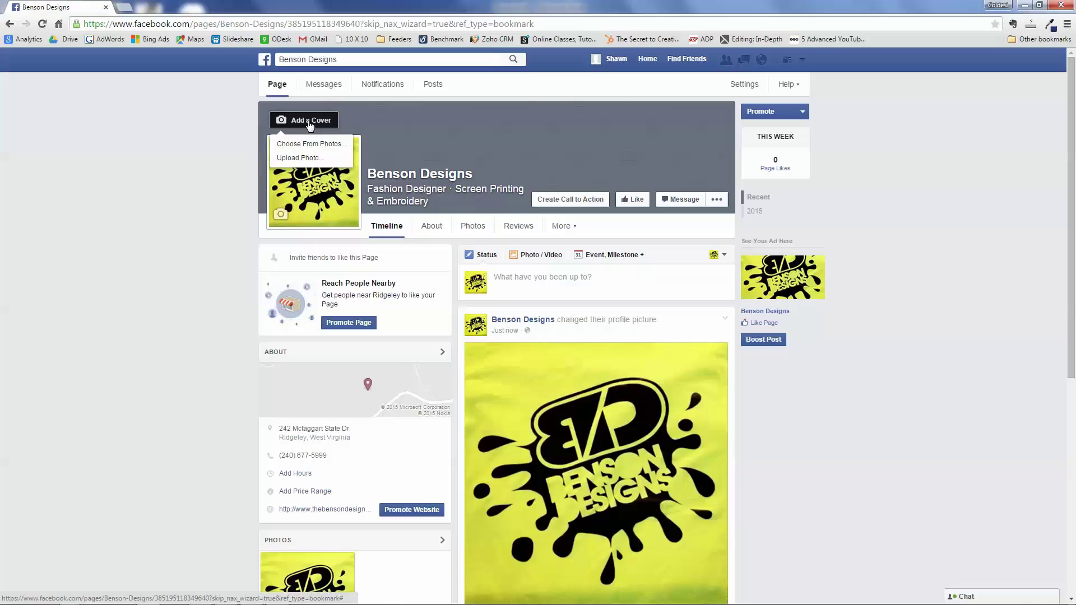
{"action": "left_click", "coordinate": [298, 159]}
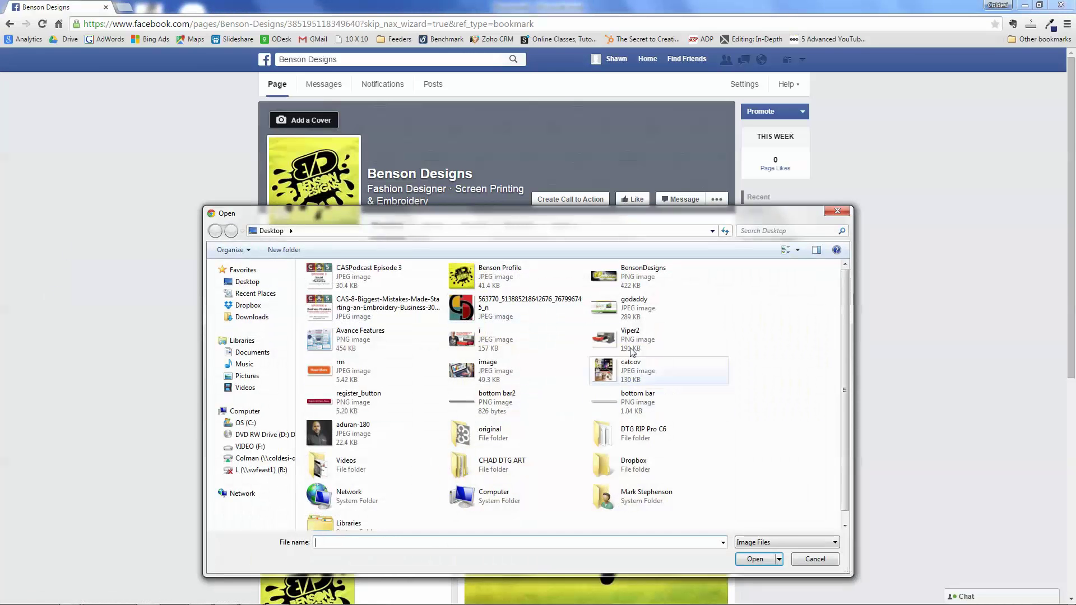
{"action": "left_click", "coordinate": [639, 277]}
{"action": "left_click", "coordinate": [756, 560]}
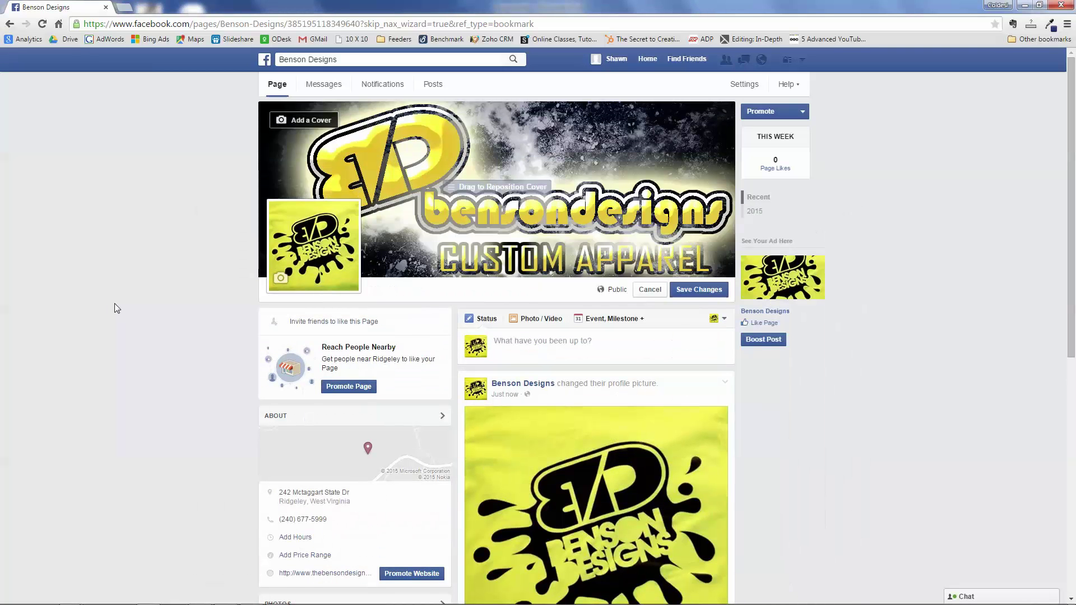
{"action": "left_click", "coordinate": [125, 7]}
{"action": "type", "text": "fa"}
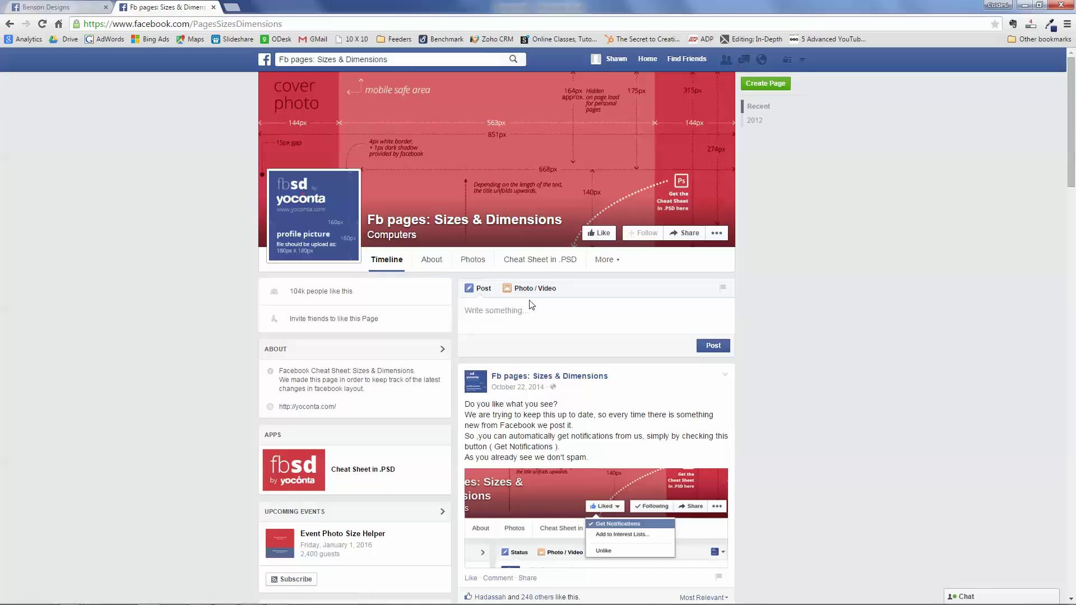
- Return to the Benson Designs tab to see the cover photo post on the timeline
{"action": "scroll", "coordinate": [482, 475], "scroll_direction": "down", "scroll_amount": 6}
{"action": "scroll", "coordinate": [482, 474], "scroll_direction": "up", "scroll_amount": 6}
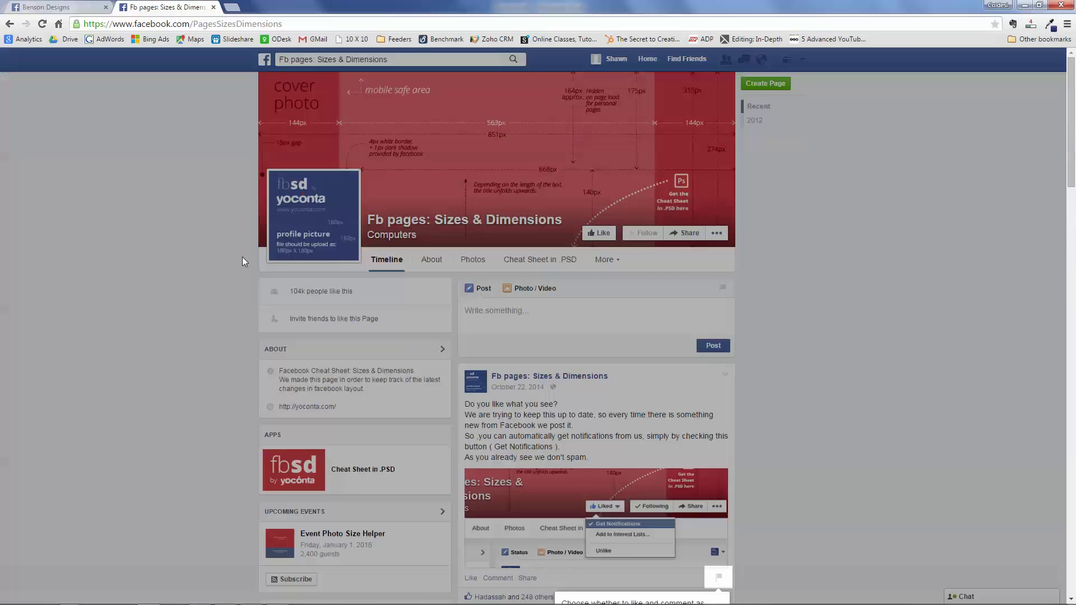
{"action": "left_click", "coordinate": [62, 7]}
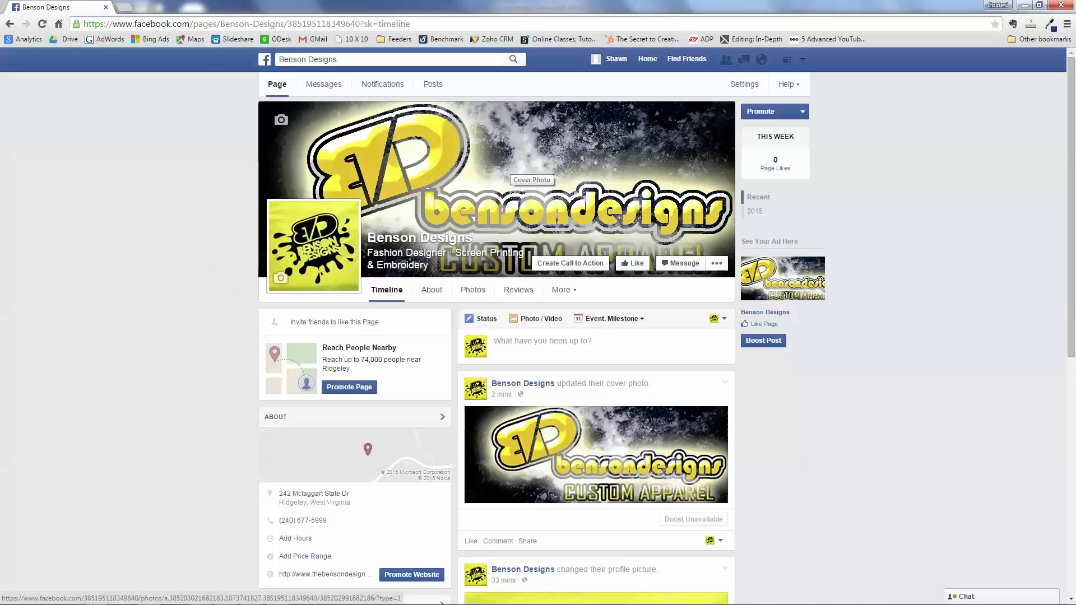
{"action": "mouse_move", "coordinate": [325, 226]}
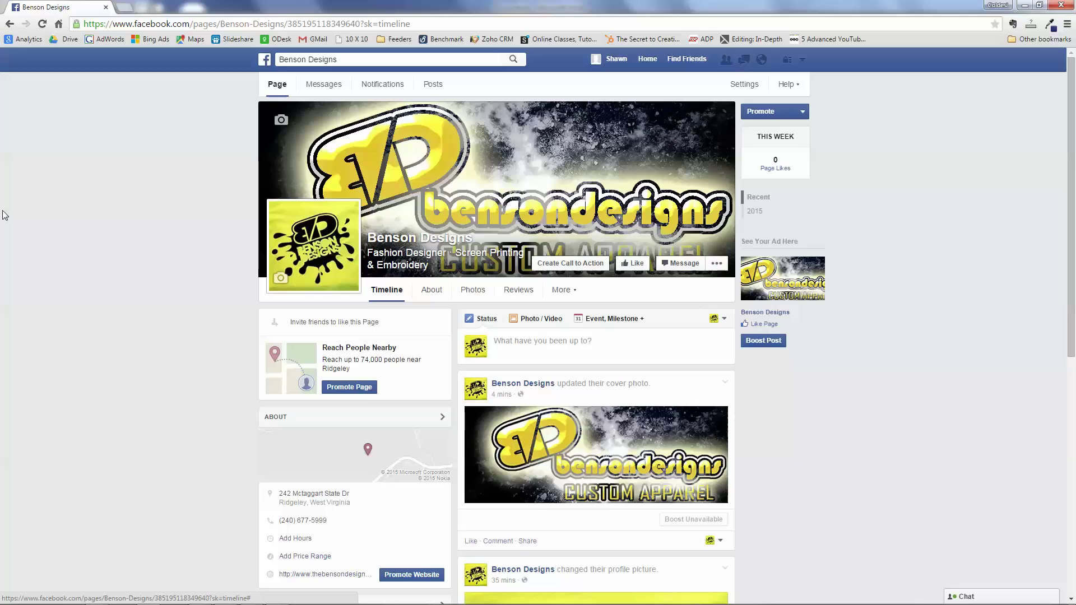
{"action": "scroll", "coordinate": [34, 310], "scroll_direction": "down", "scroll_amount": 1}
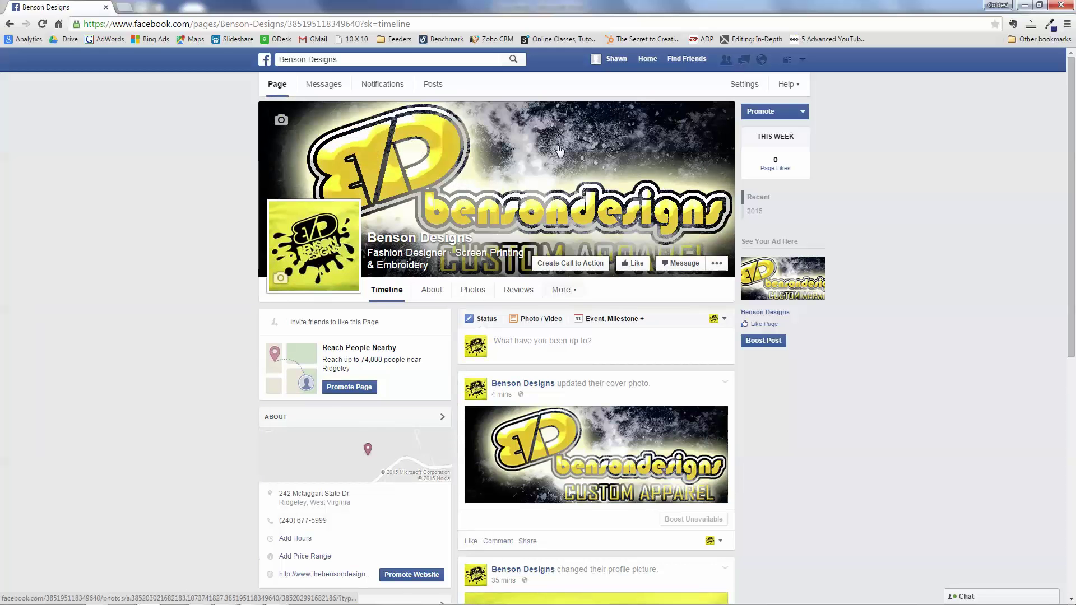
- Open the Page's About section and display its Page Info details
{"action": "scroll", "coordinate": [185, 363], "scroll_direction": "down", "scroll_amount": 2}
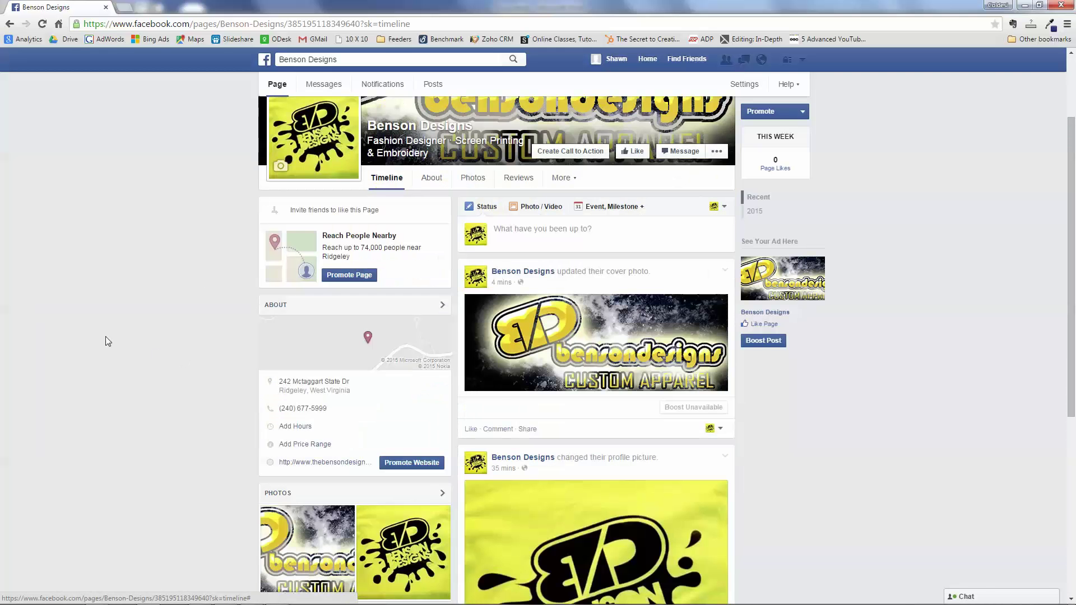
{"action": "scroll", "coordinate": [106, 331], "scroll_direction": "up", "scroll_amount": 2}
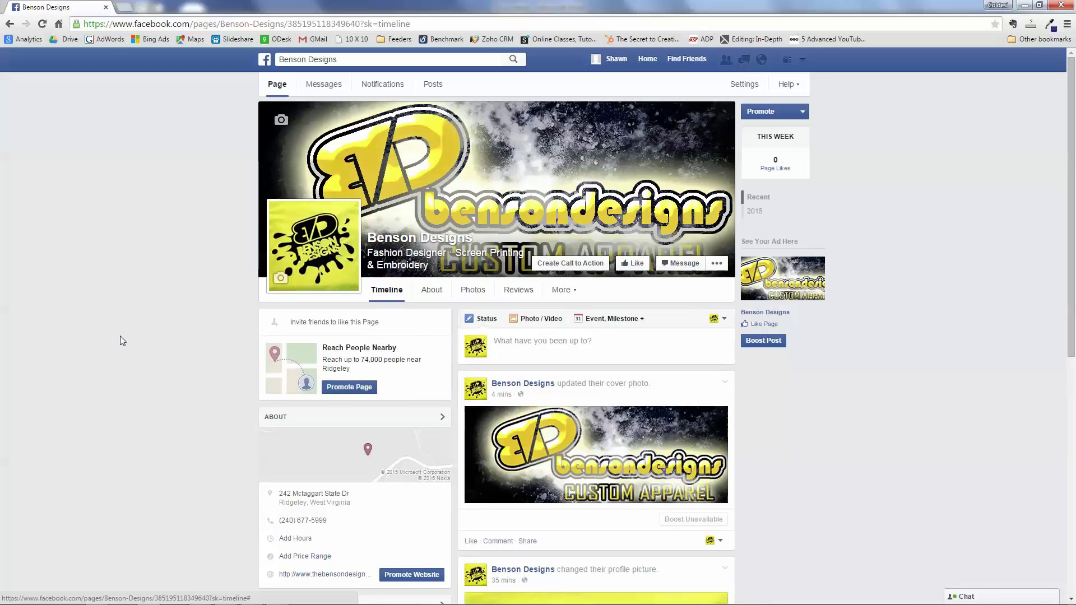
{"action": "left_click", "coordinate": [432, 300]}
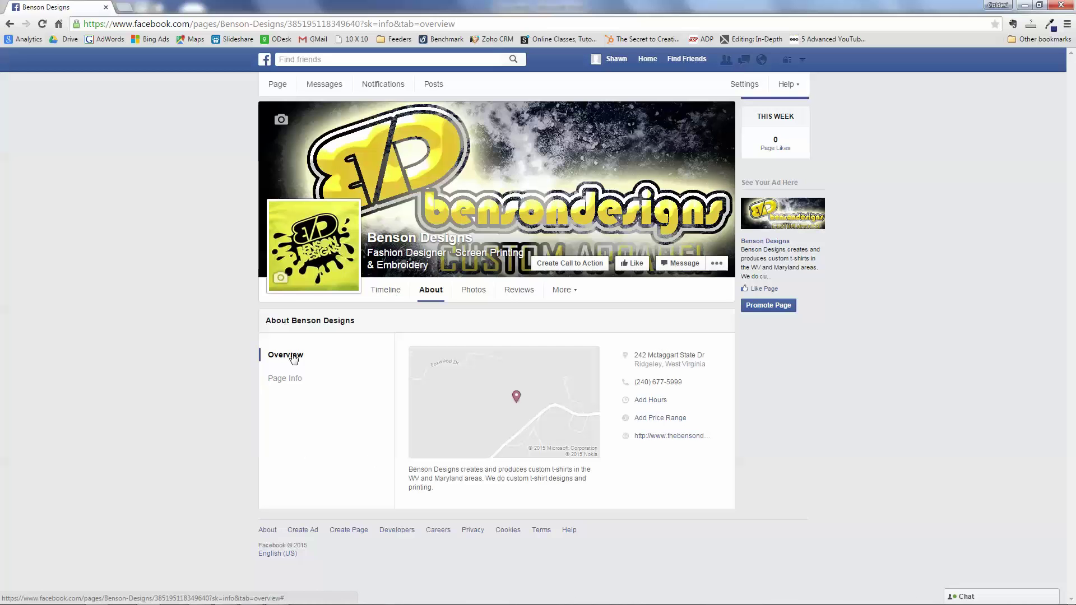
{"action": "left_click", "coordinate": [284, 379]}
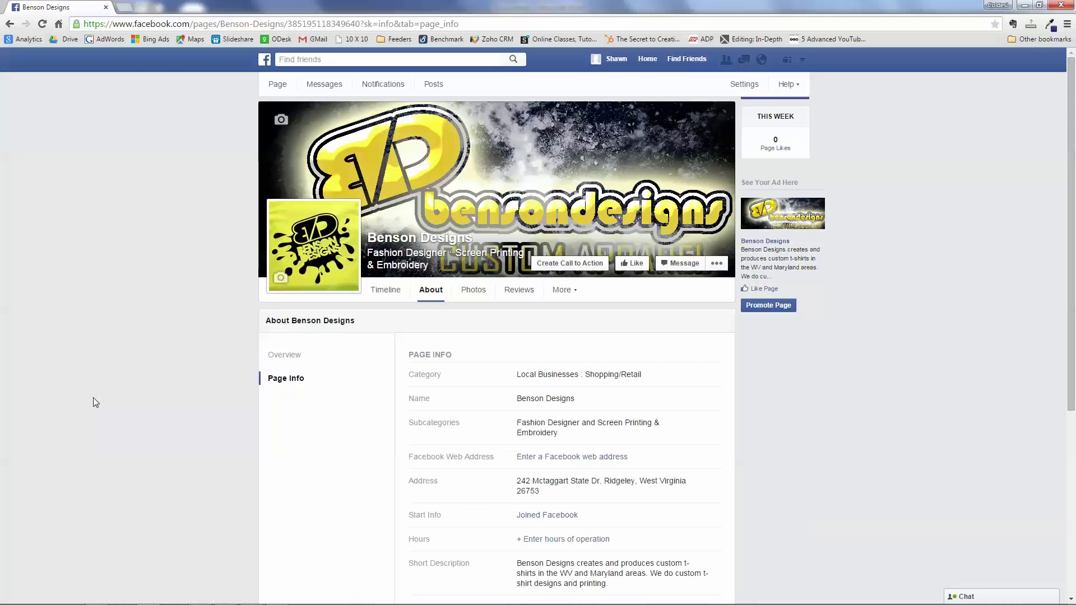
{"action": "scroll", "coordinate": [93, 403], "scroll_direction": "down", "scroll_amount": 2}
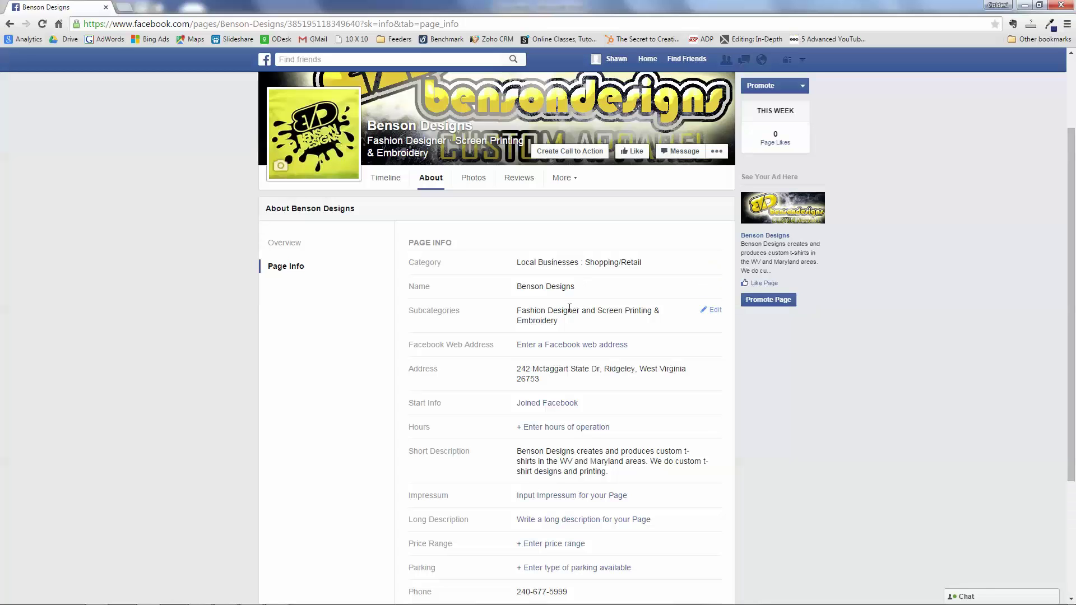
- Attempt to create a Facebook web address, then dismiss the account verification notice
{"action": "left_click", "coordinate": [555, 346]}
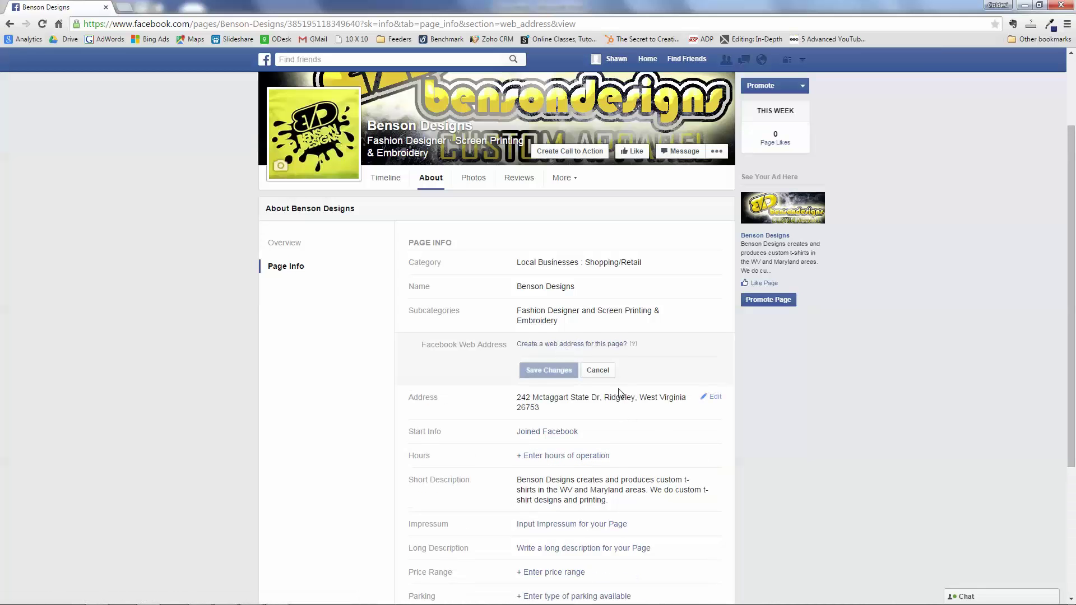
{"action": "left_click", "coordinate": [518, 345]}
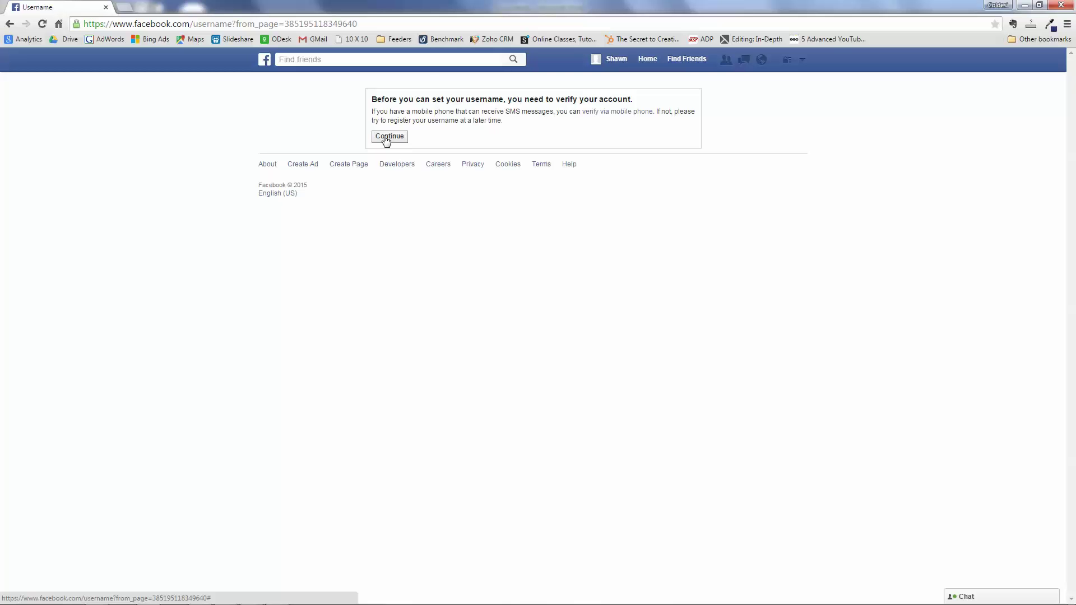
{"action": "left_click", "coordinate": [386, 139]}
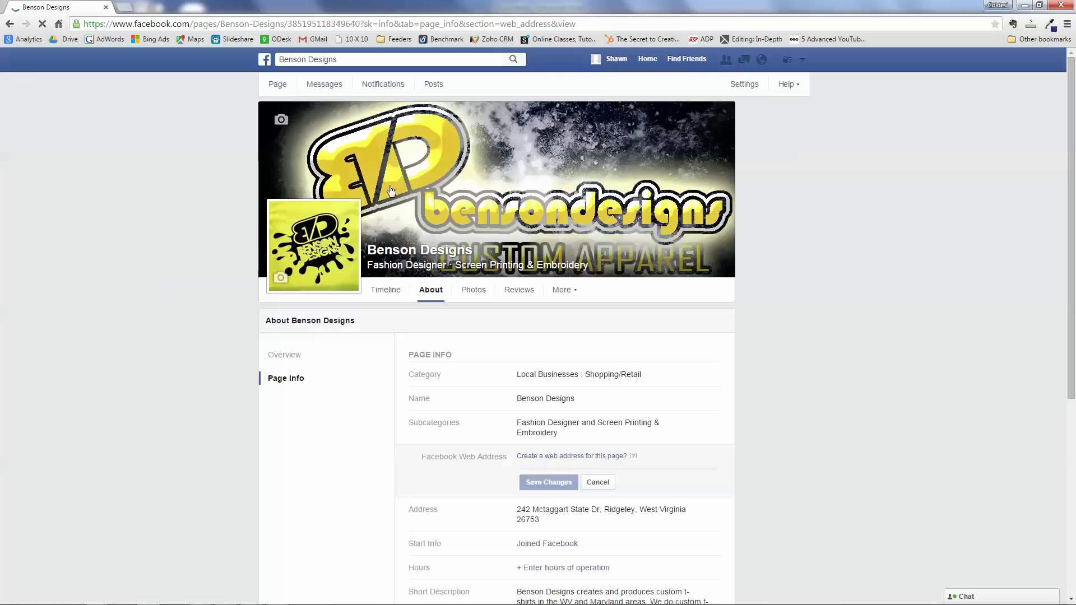
- Set the Page hours to No hours available and save
{"action": "scroll", "coordinate": [180, 311], "scroll_direction": "down", "scroll_amount": 3}
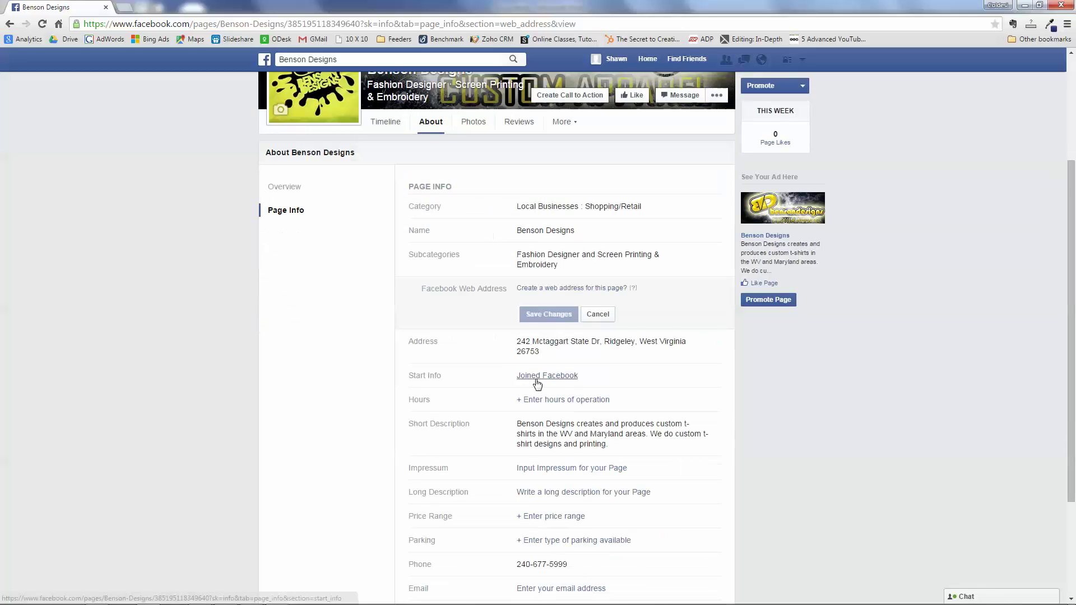
{"action": "scroll", "coordinate": [254, 394], "scroll_direction": "down", "scroll_amount": 1}
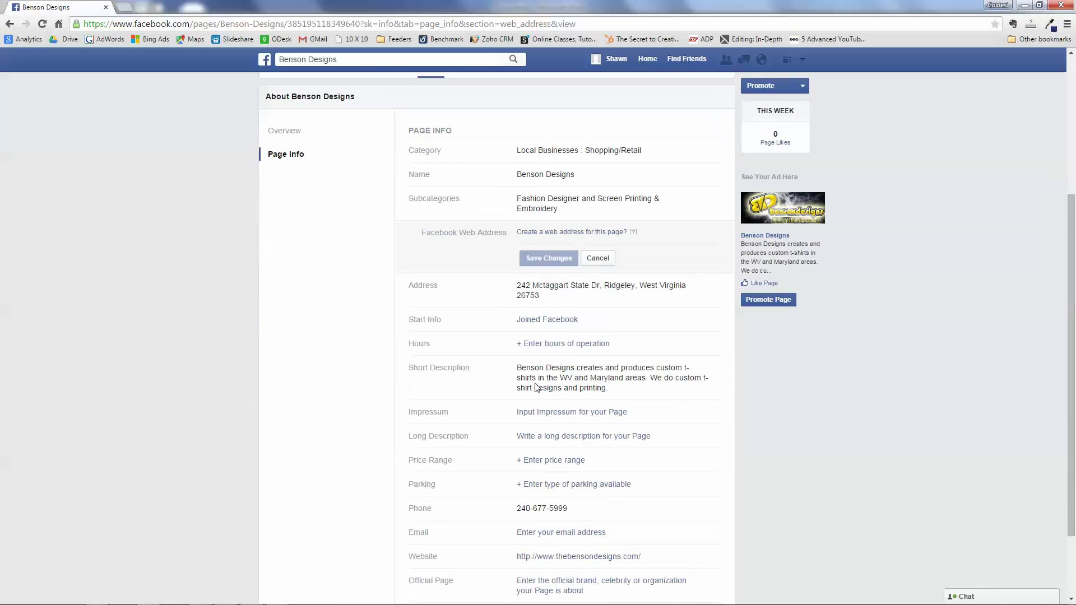
{"action": "left_click", "coordinate": [560, 344]}
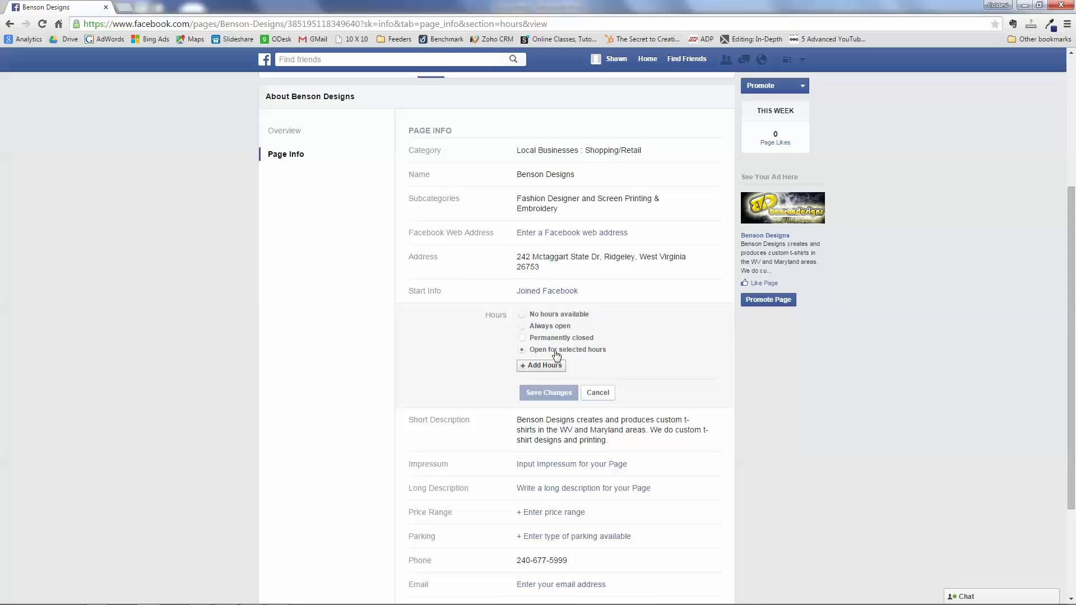
{"action": "left_click", "coordinate": [524, 315]}
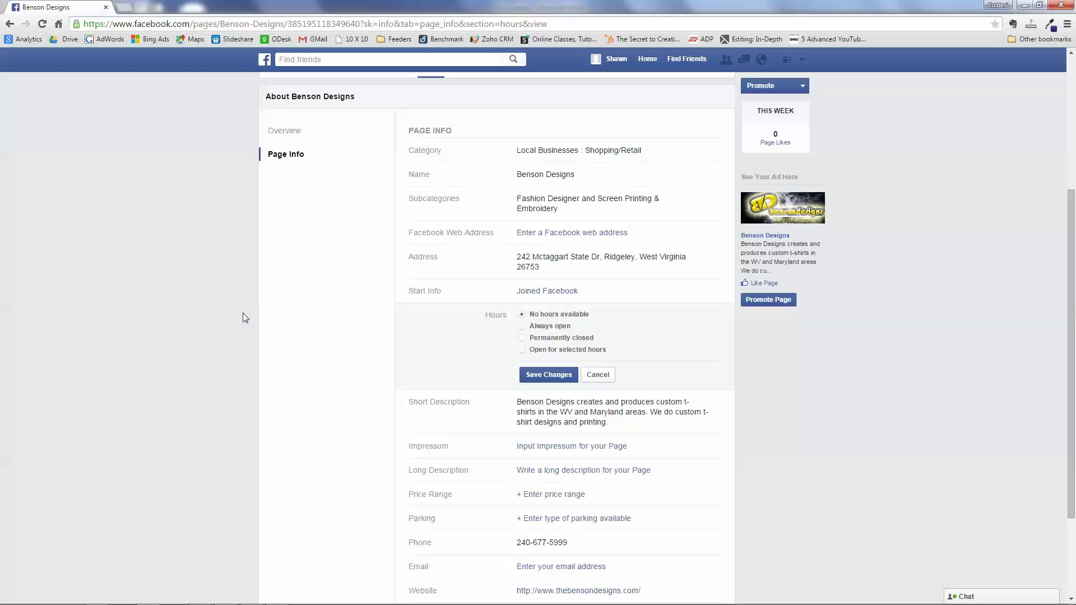
{"action": "left_click", "coordinate": [529, 377]}
{"action": "scroll", "coordinate": [219, 373], "scroll_direction": "down", "scroll_amount": 4}
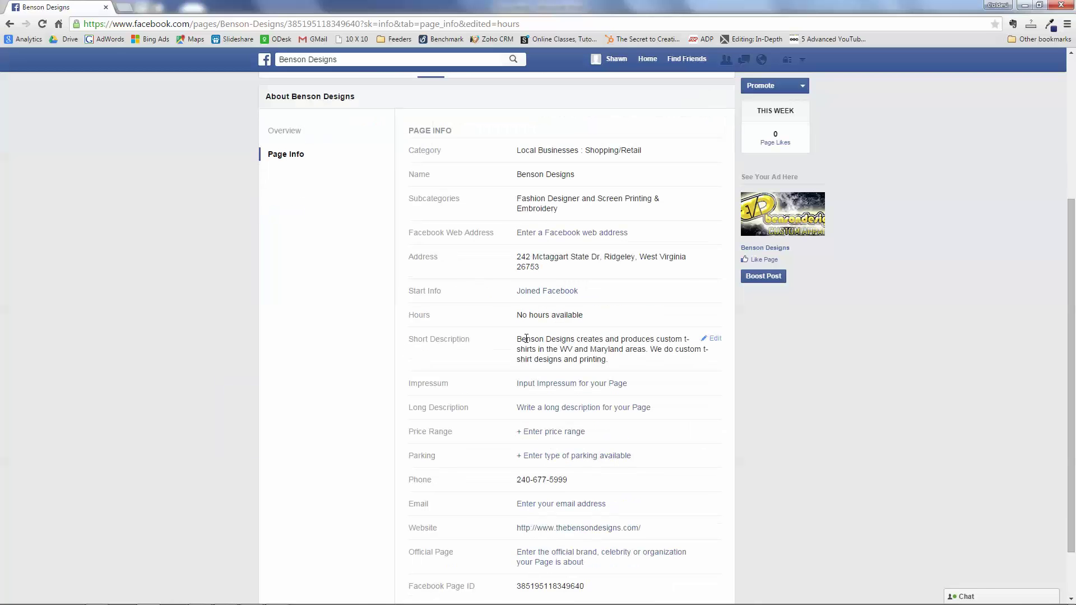
{"action": "left_click", "coordinate": [713, 339]}
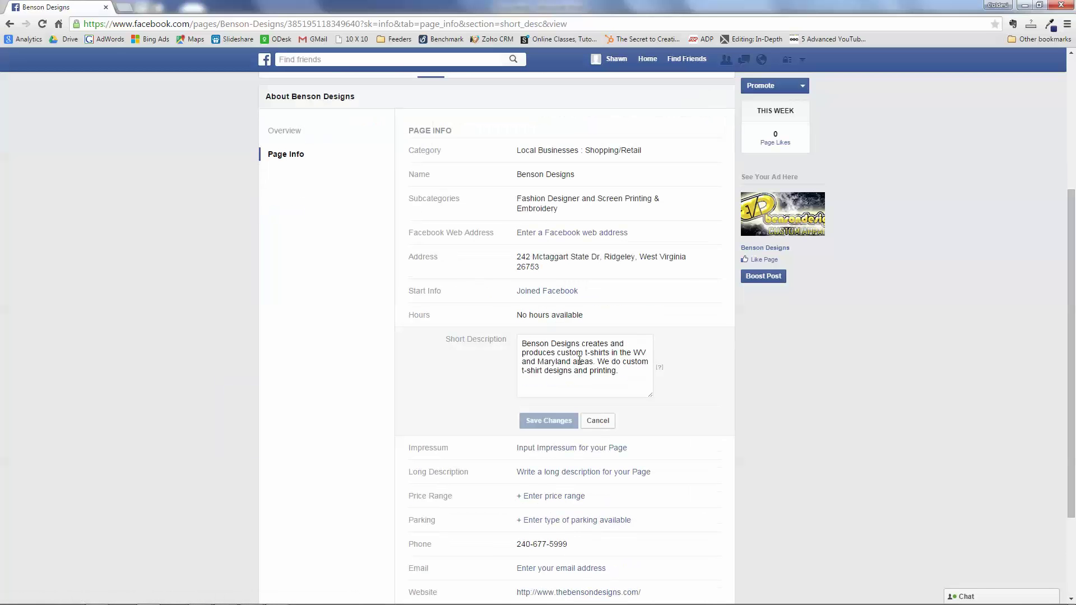
{"action": "left_click_drag", "start_coordinate": [651, 395], "coordinate": [679, 454]}
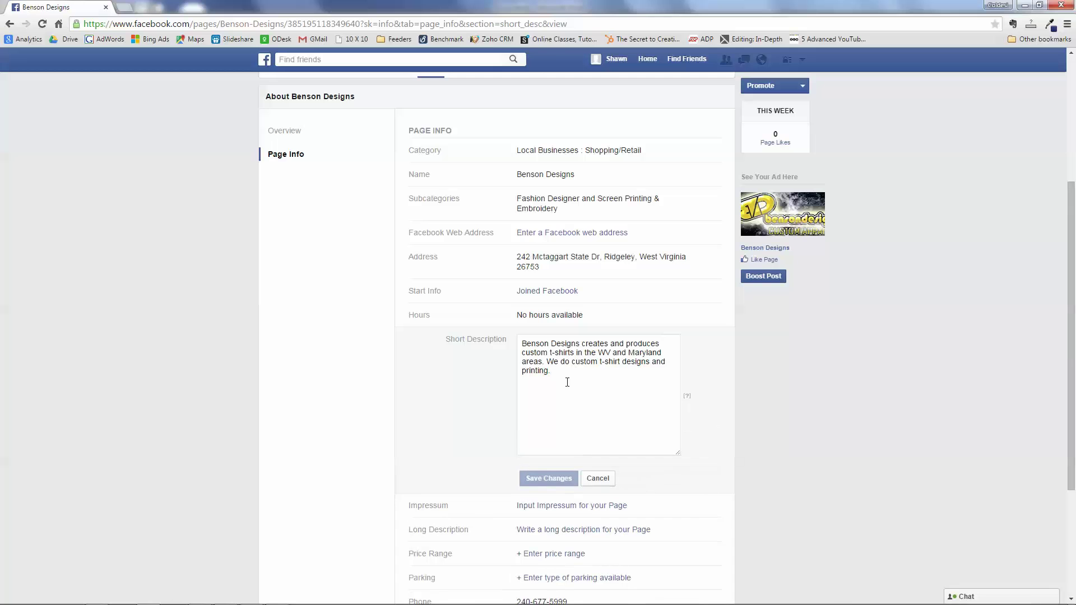
{"action": "left_click_drag", "start_coordinate": [567, 382], "coordinate": [517, 343]}
{"action": "left_click", "coordinate": [566, 385]}
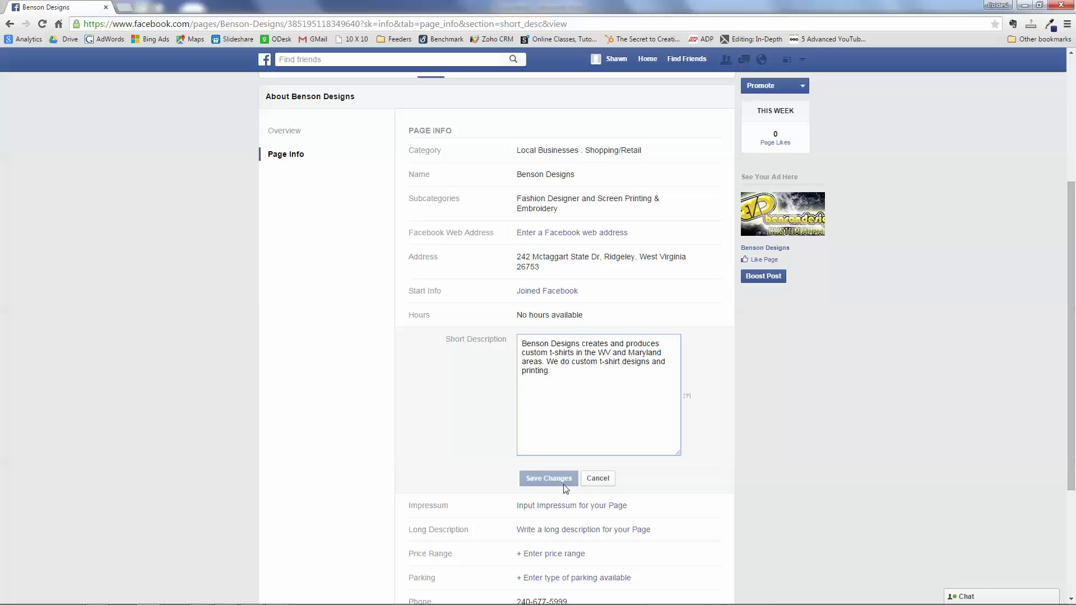
{"action": "left_click", "coordinate": [601, 481]}
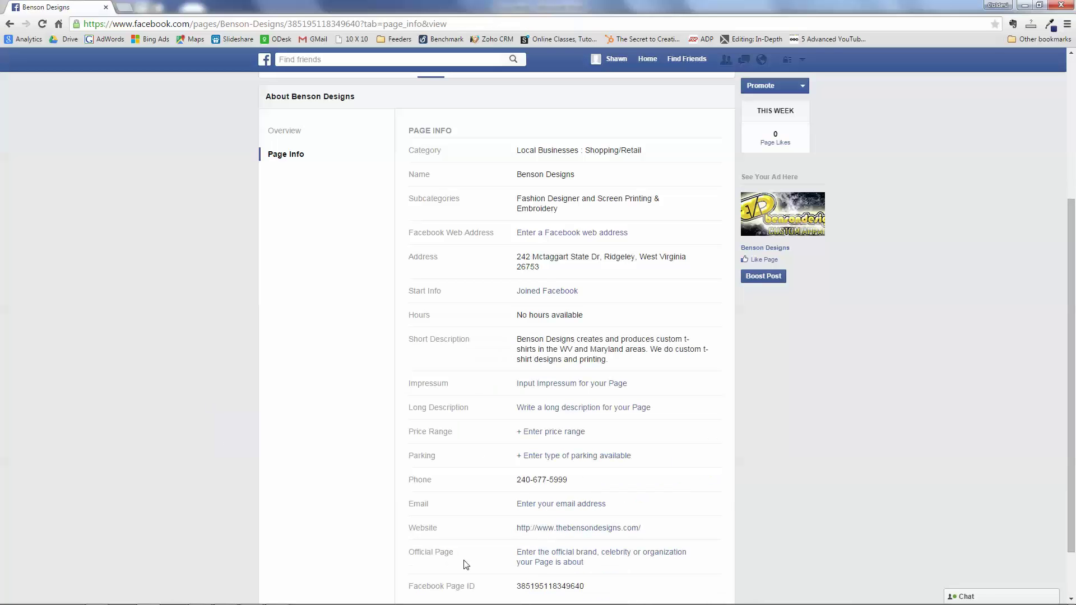
- Open the empty Long Description editor and copy the last two Benson Designs paragraphs from Word
{"action": "left_click", "coordinate": [551, 408]}
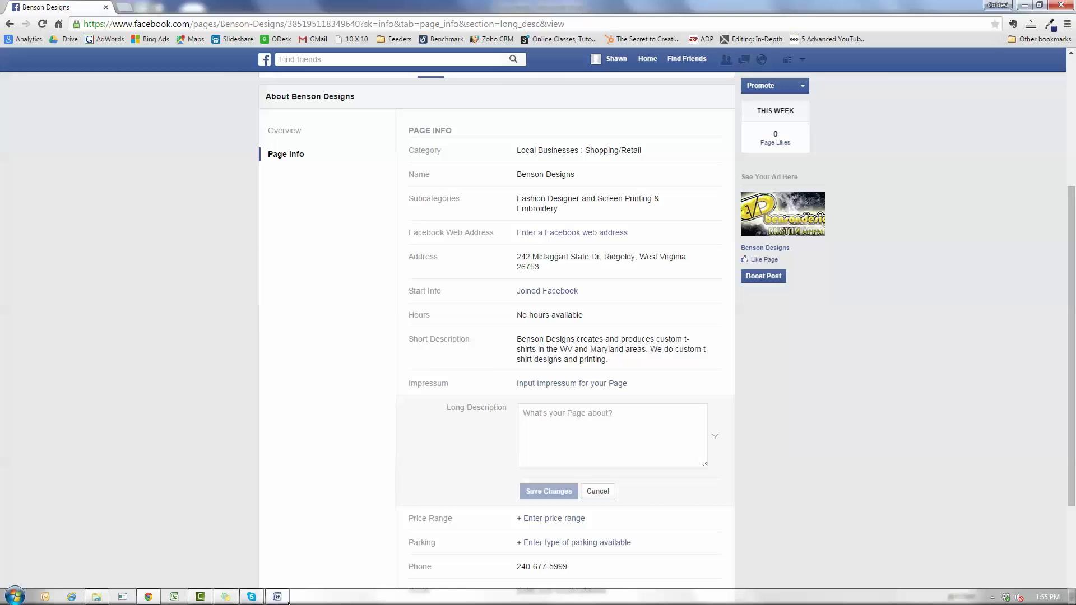
{"action": "left_click", "coordinate": [288, 603]}
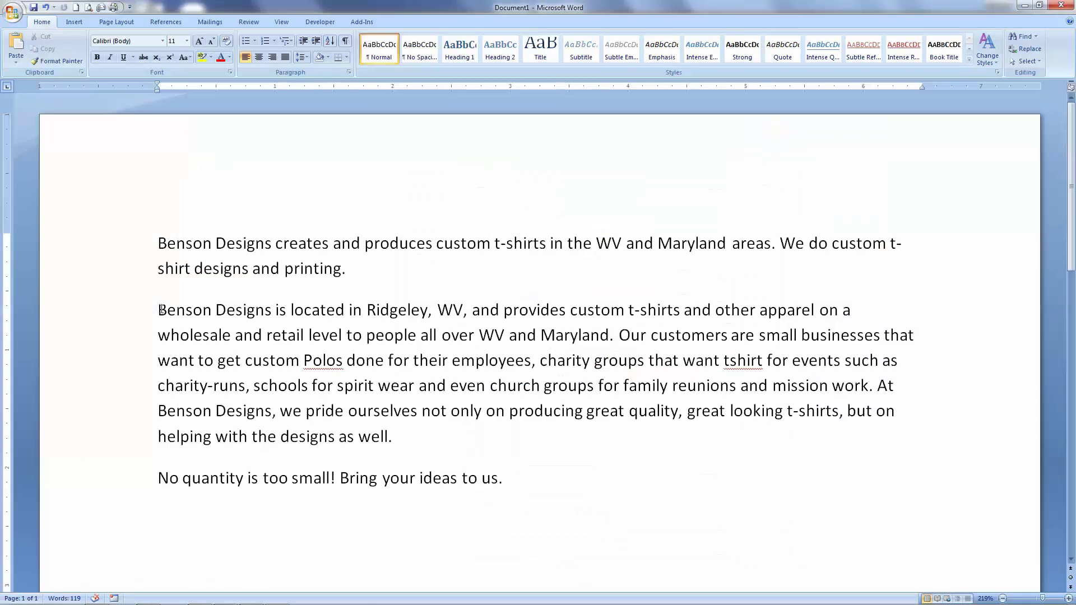
{"action": "left_click_drag", "start_coordinate": [162, 309], "coordinate": [639, 498]}
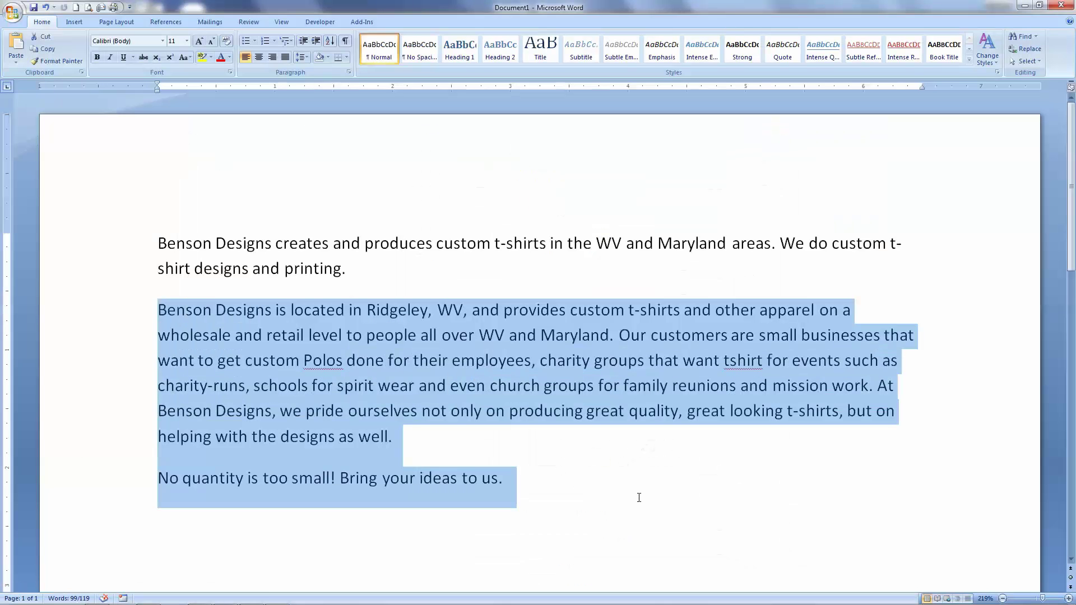
{"action": "key", "text": "ctrl+c"}
{"action": "key", "text": "alt+Tab"}
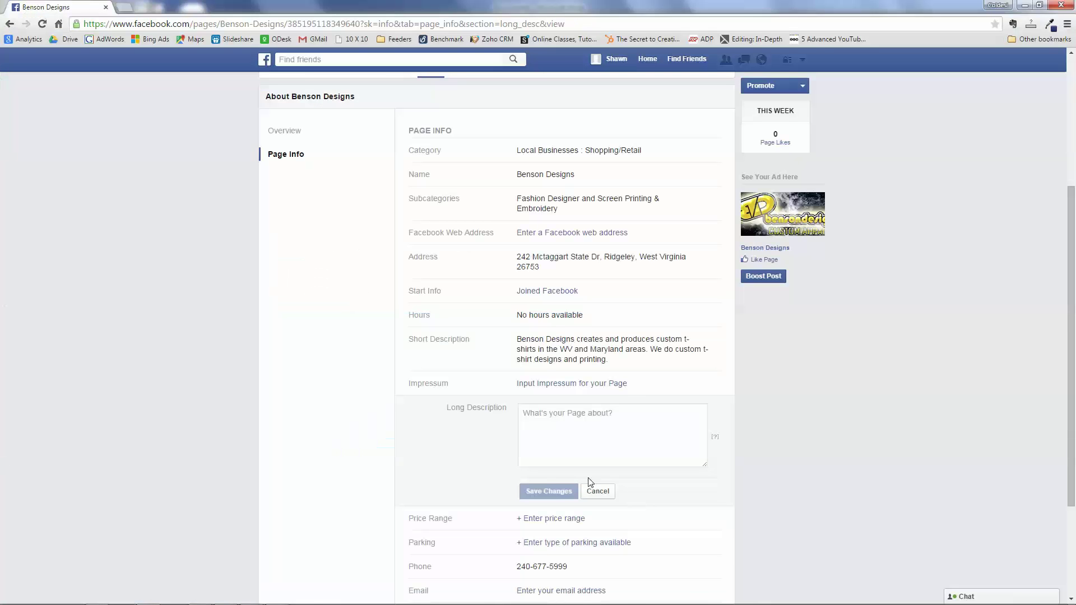
- Paste the copied Benson Designs paragraphs into the Long Description and save it
{"action": "left_click", "coordinate": [560, 416]}
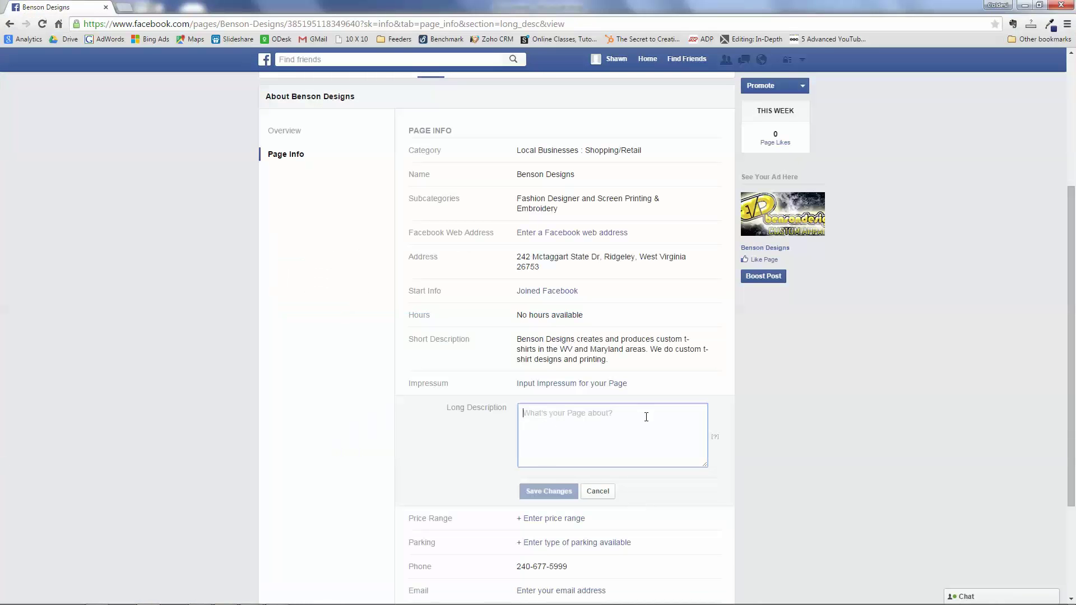
{"action": "key", "text": "ctrl+v"}
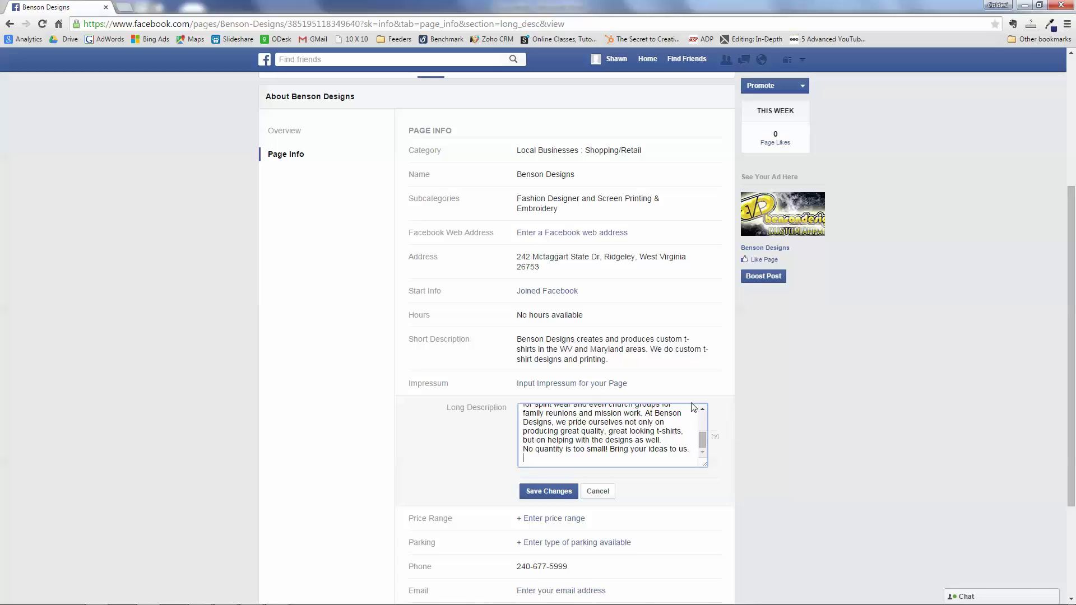
{"action": "left_click", "coordinate": [560, 497]}
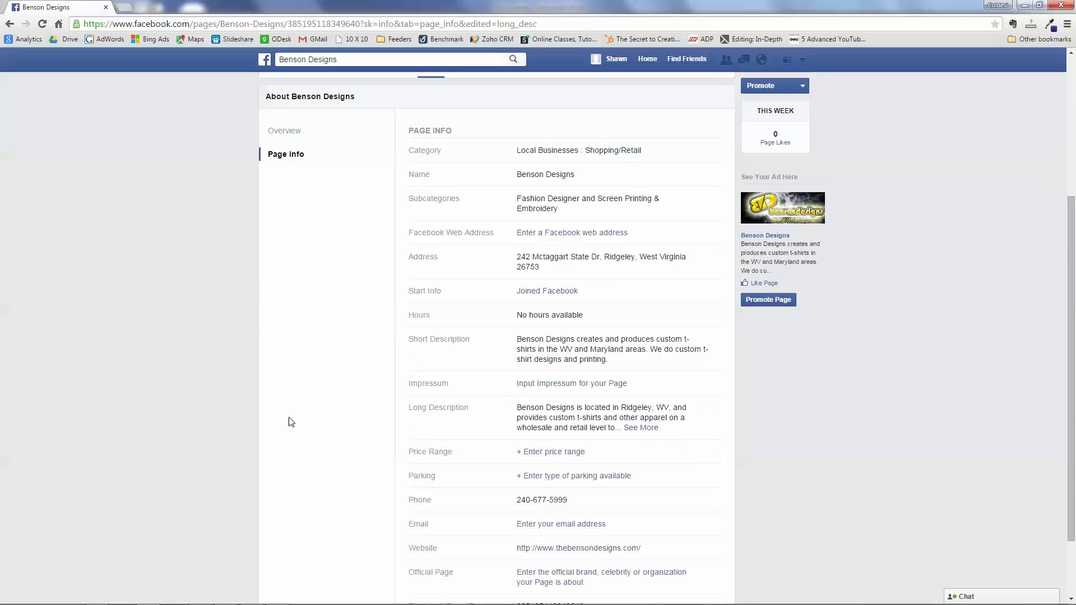
{"action": "scroll", "coordinate": [288, 415], "scroll_direction": "down", "scroll_amount": 3}
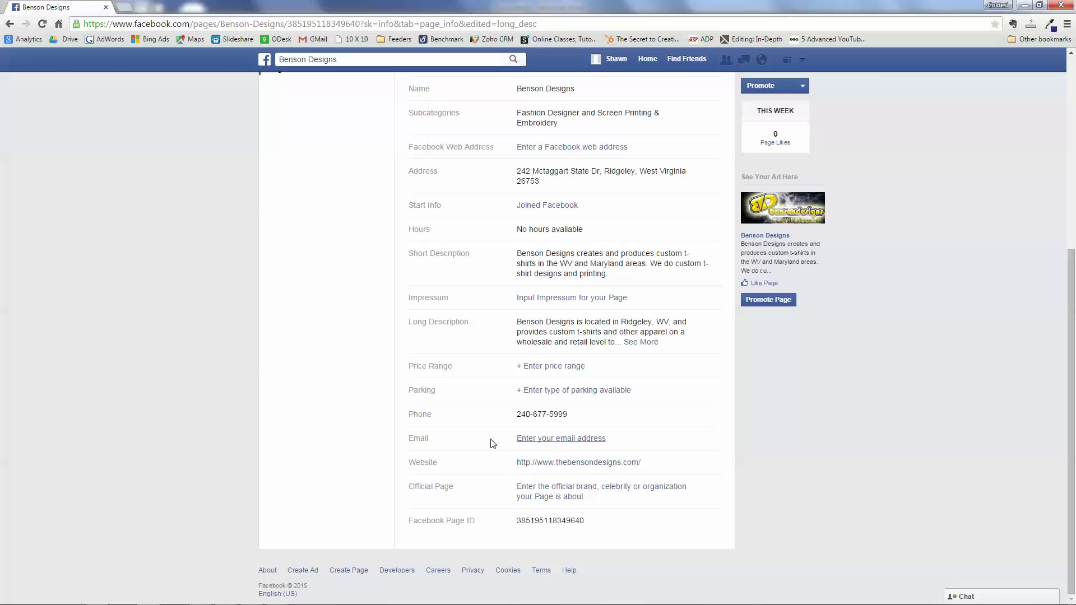
- Enter the business contact email address in the Page Info Email field and save it
{"action": "left_click", "coordinate": [558, 439]}
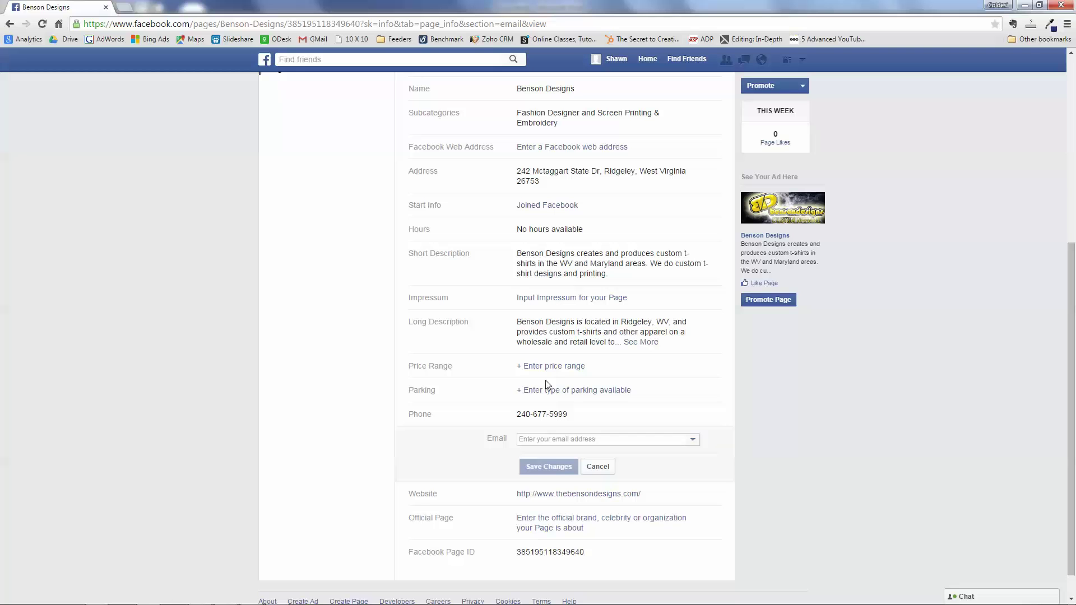
{"action": "left_click", "coordinate": [537, 439]}
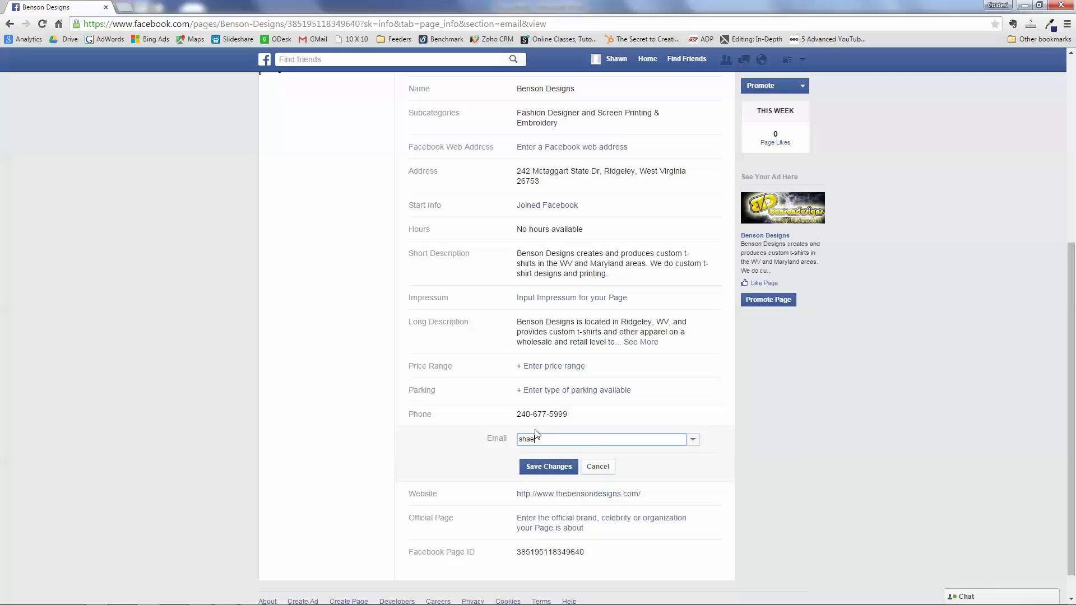
{"action": "left_click", "coordinate": [549, 466]}
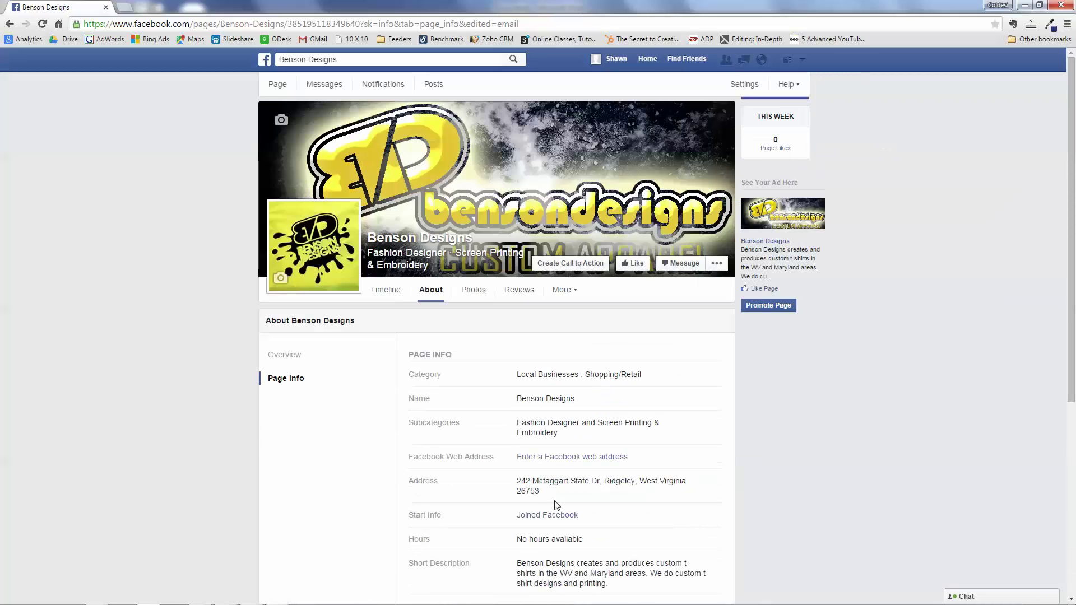
- Review the completed Page Info, then return to the Timeline and close the Help Community tip
{"action": "scroll", "coordinate": [556, 505], "scroll_direction": "down", "scroll_amount": 5}
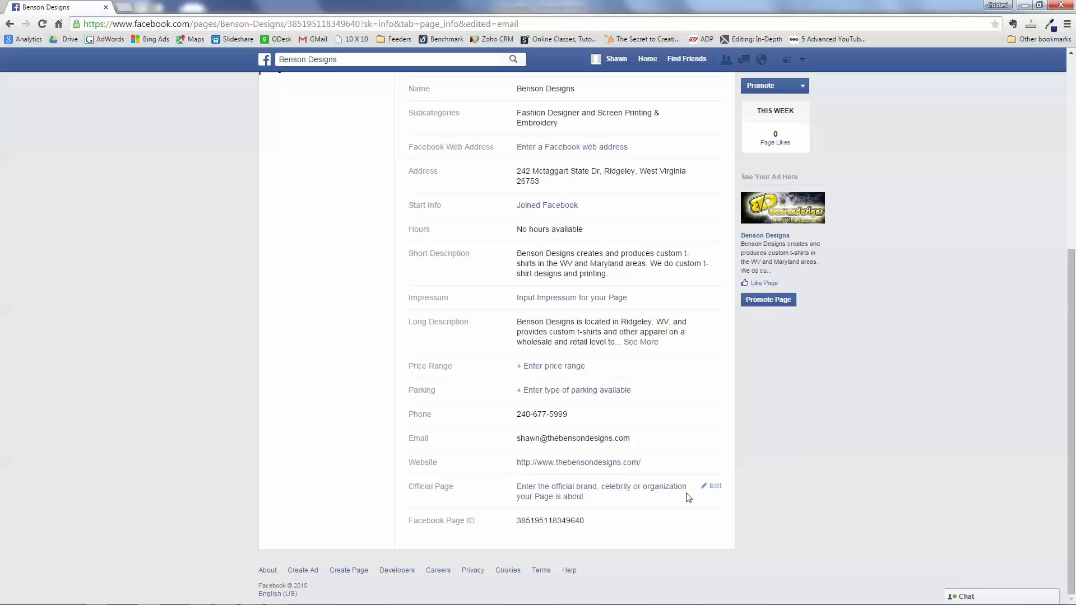
{"action": "scroll", "coordinate": [275, 439], "scroll_direction": "up", "scroll_amount": 5}
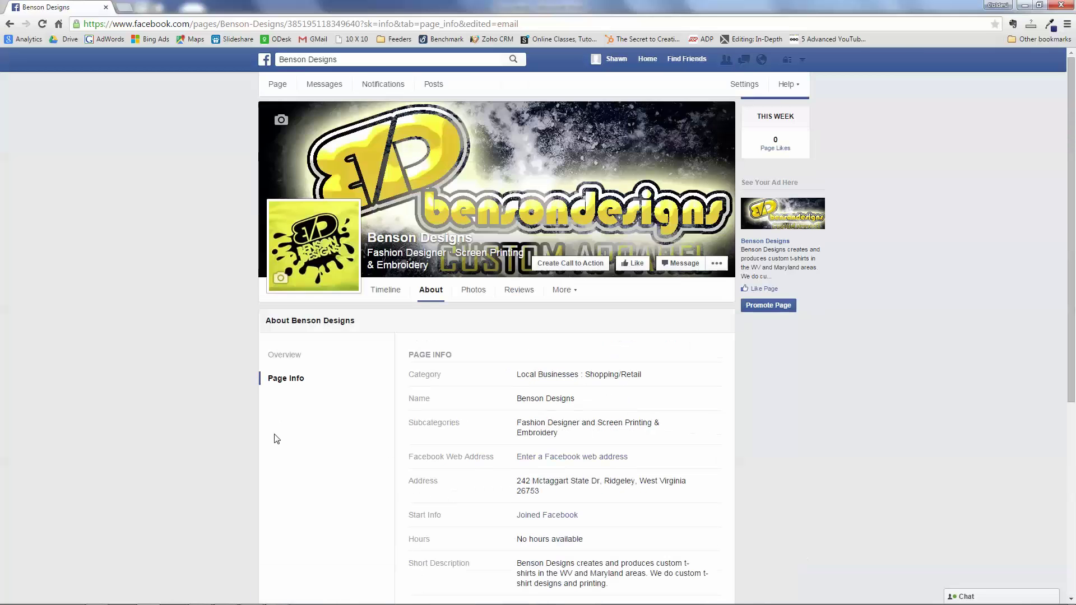
{"action": "scroll", "coordinate": [276, 439], "scroll_direction": "down", "scroll_amount": 4}
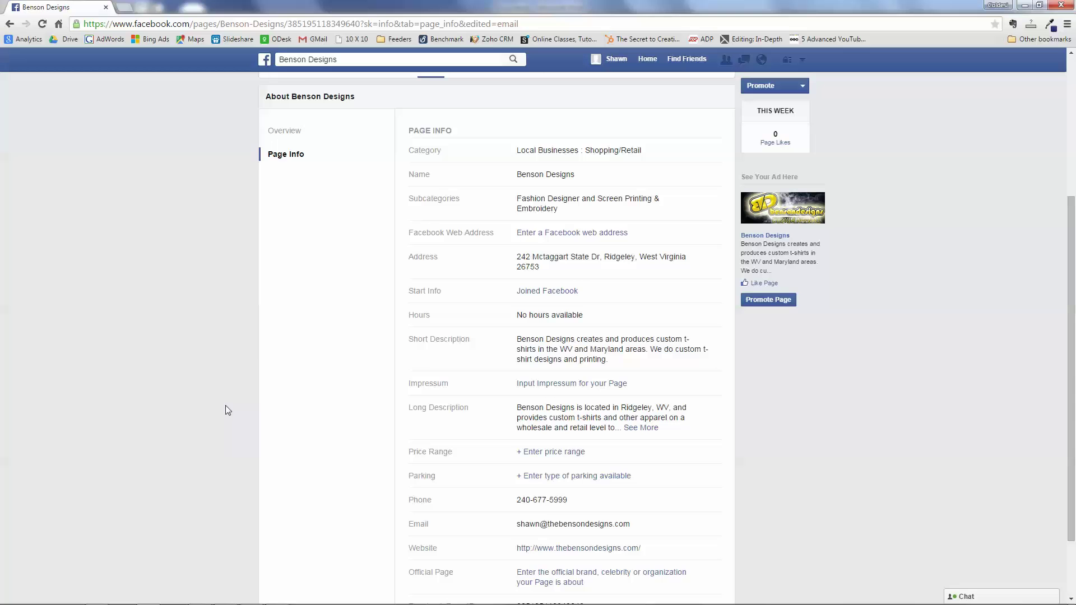
{"action": "scroll", "coordinate": [225, 405], "scroll_direction": "up", "scroll_amount": 1}
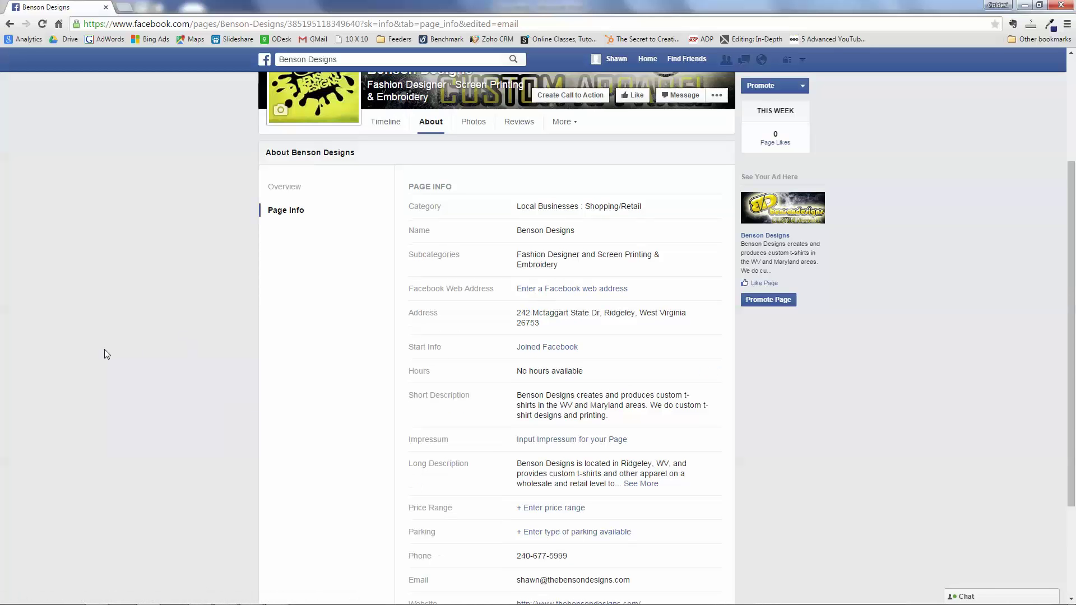
{"action": "scroll", "coordinate": [104, 350], "scroll_direction": "up", "scroll_amount": 3}
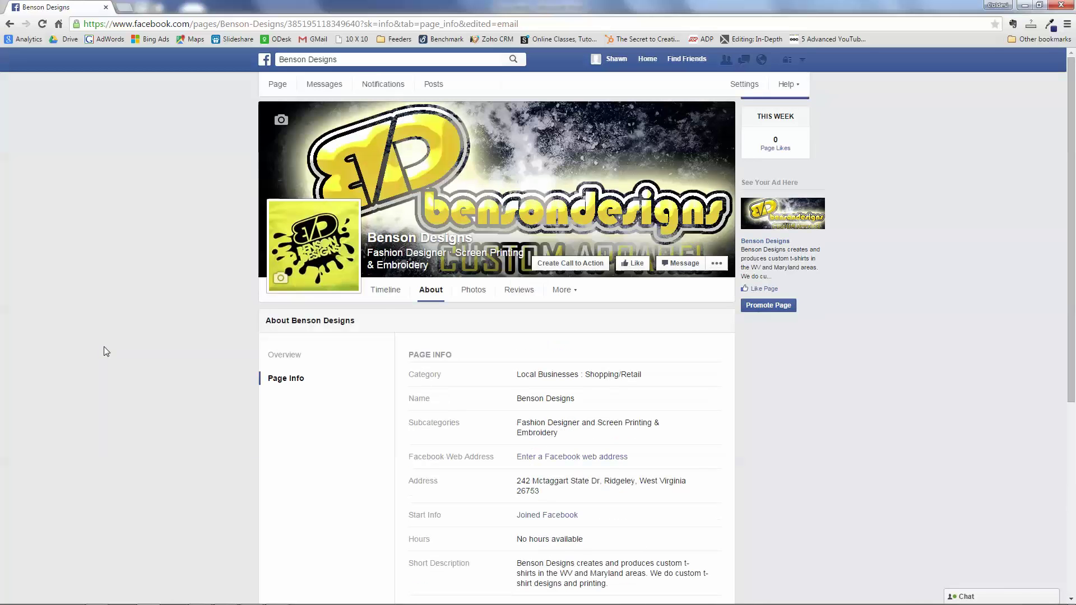
{"action": "left_click", "coordinate": [375, 294]}
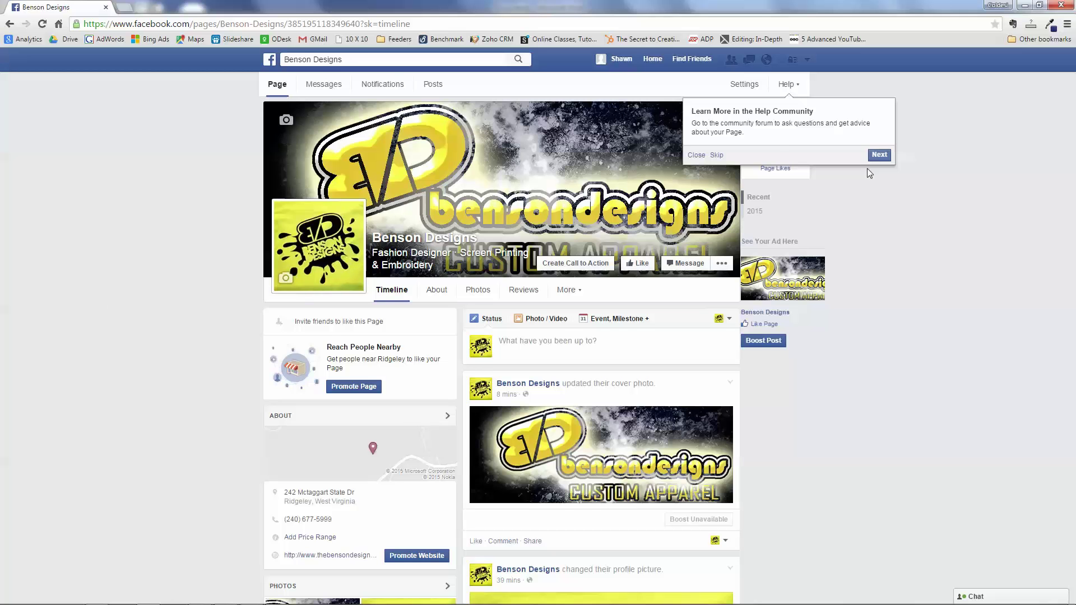
{"action": "left_click", "coordinate": [697, 154]}
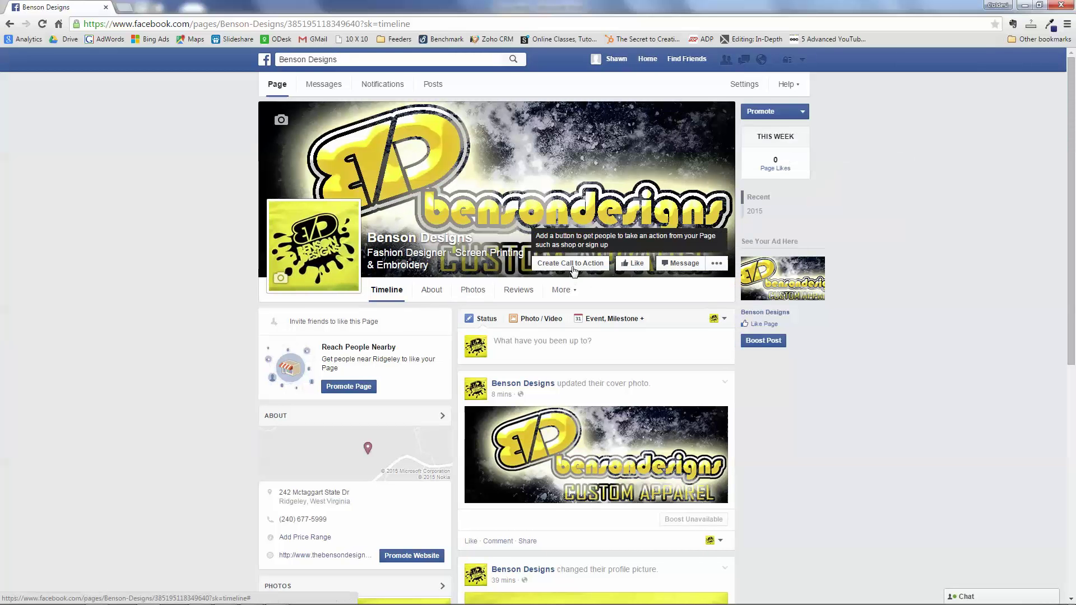